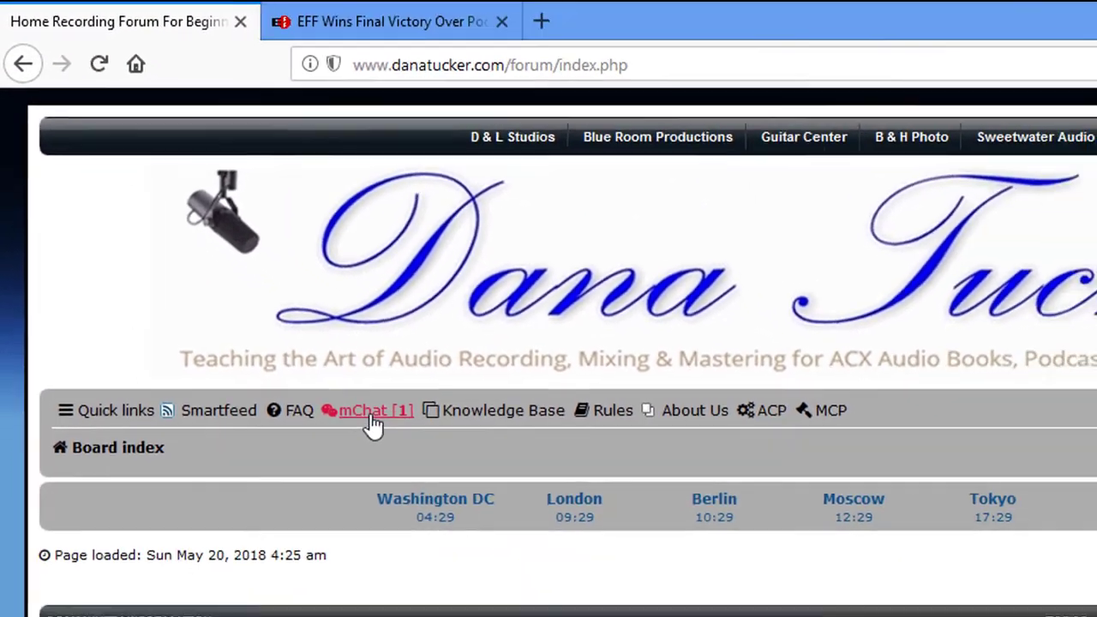
Open the forum's mChat page and place the caret in the chat message box.
{"action": "left_click", "coordinate": [436, 497]}
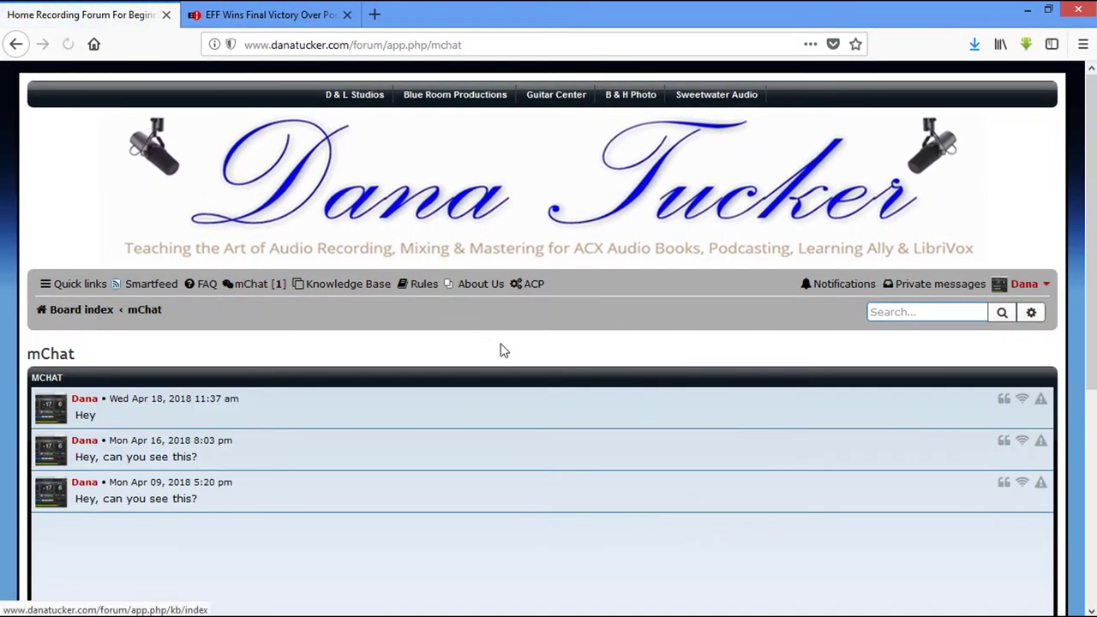
{"action": "scroll", "coordinate": [502, 363], "scroll_direction": "down", "scroll_amount": 5}
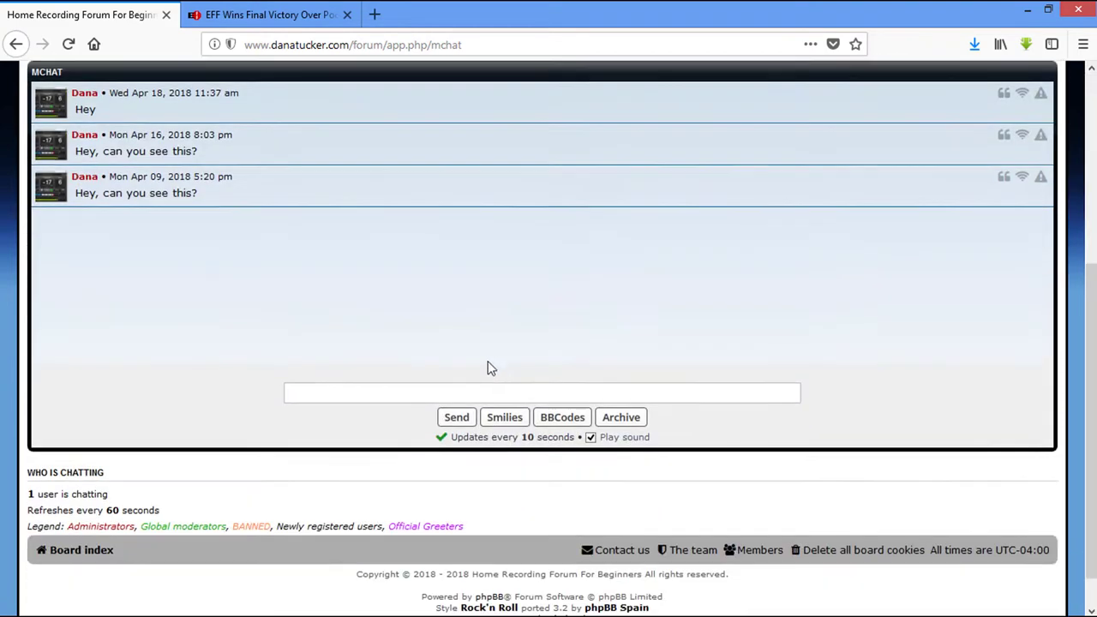
{"action": "left_click", "coordinate": [431, 393]}
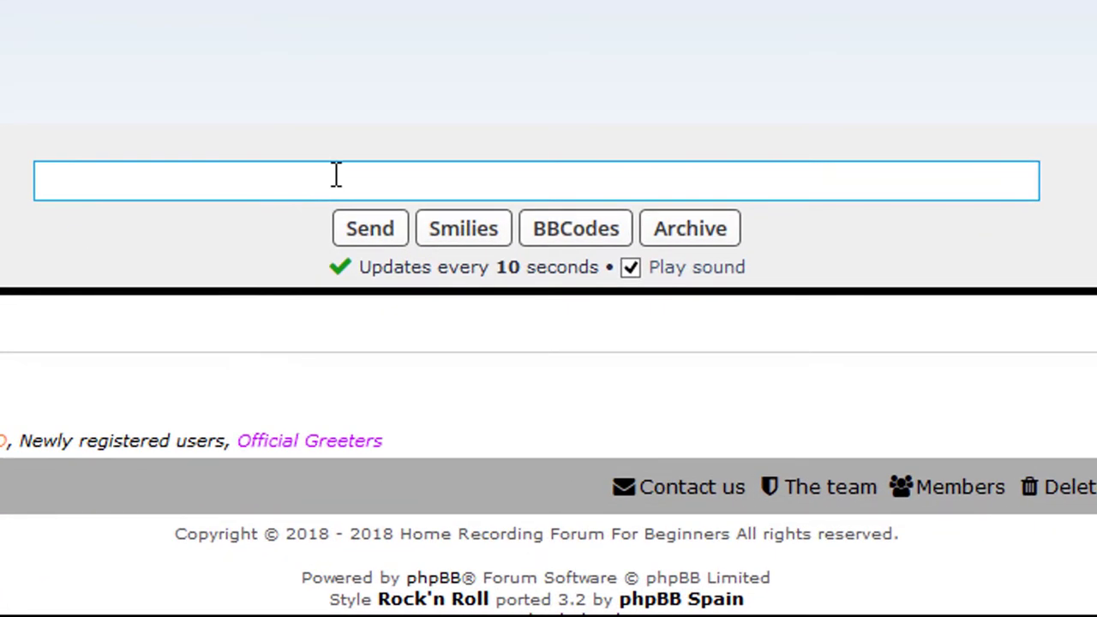
{"action": "left_click", "coordinate": [426, 98]}
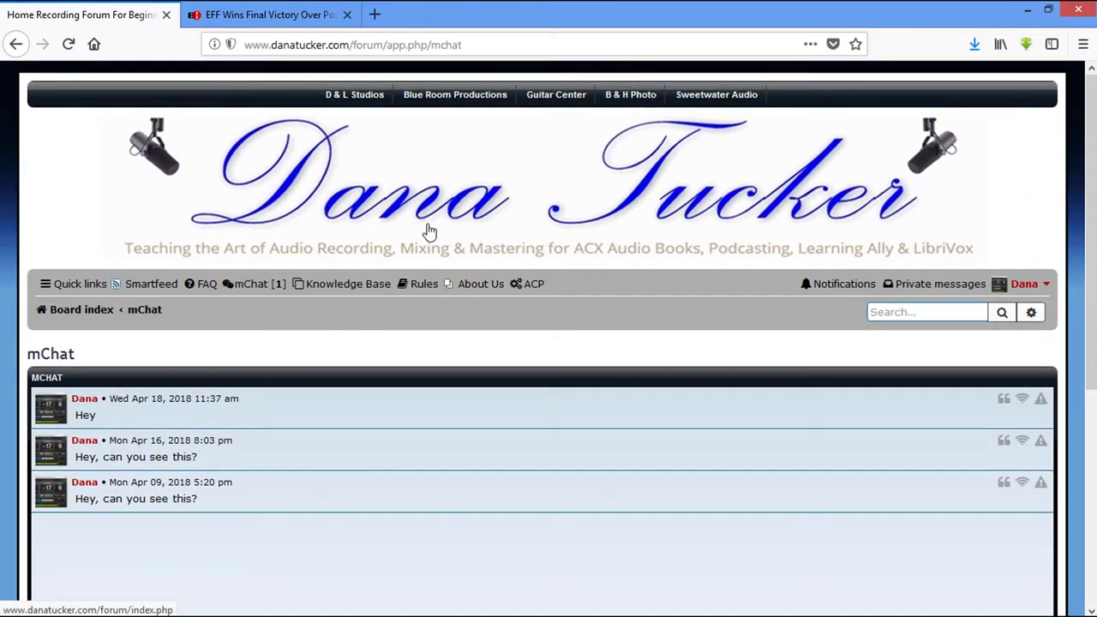
Return to the Board index, open Podcasting and start a new topic at its Subject field.
{"action": "left_click", "coordinate": [465, 214]}
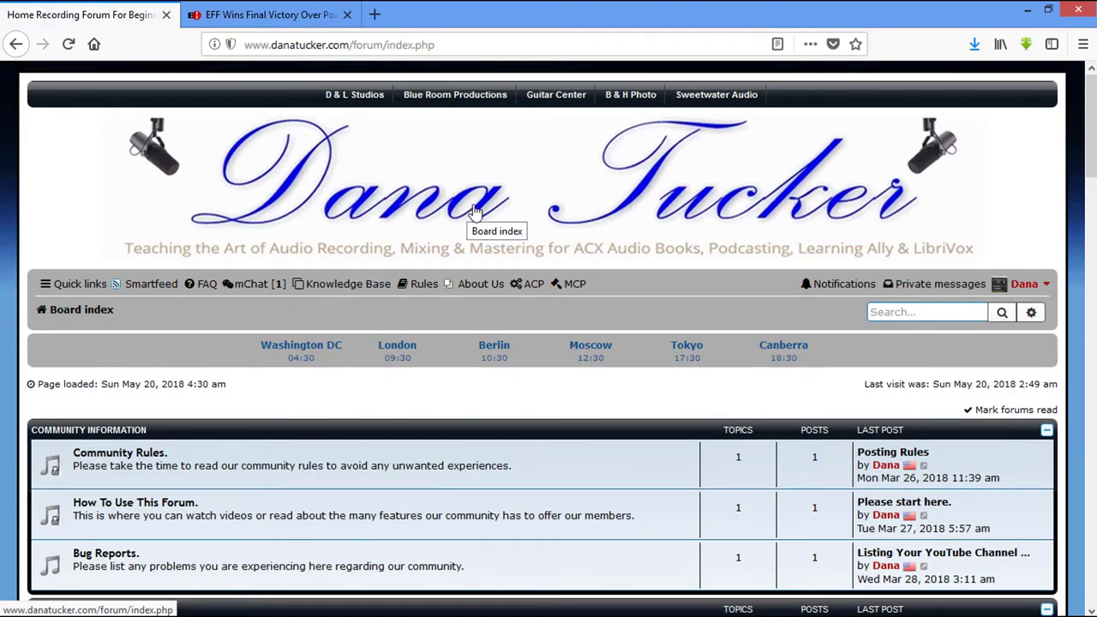
{"action": "scroll", "coordinate": [505, 282], "scroll_direction": "down", "scroll_amount": 5}
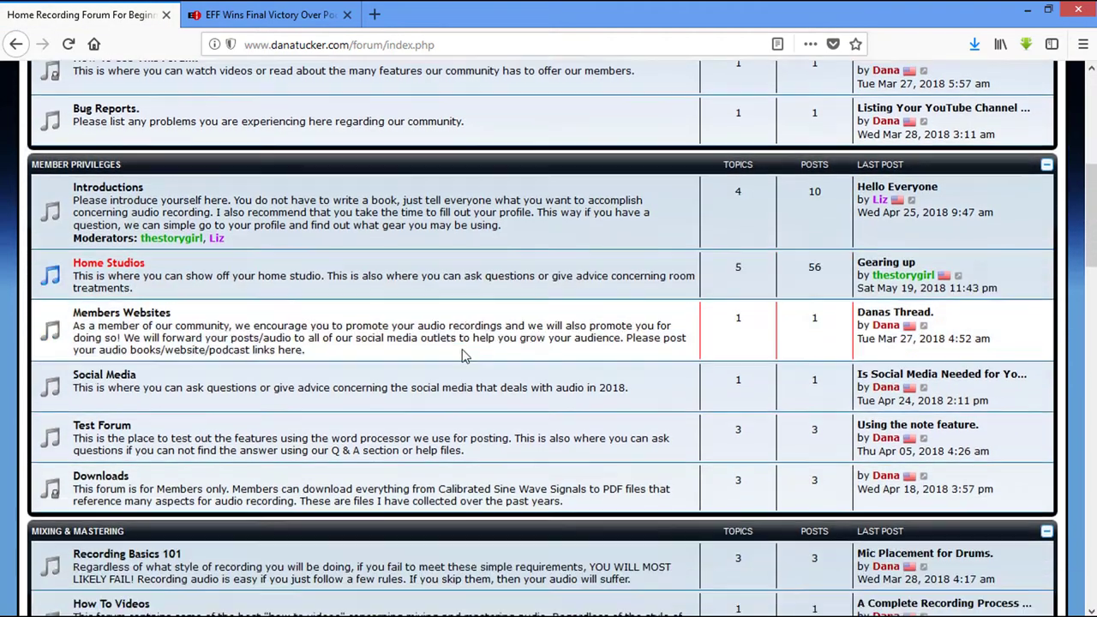
{"action": "scroll", "coordinate": [463, 356], "scroll_direction": "down", "scroll_amount": 4}
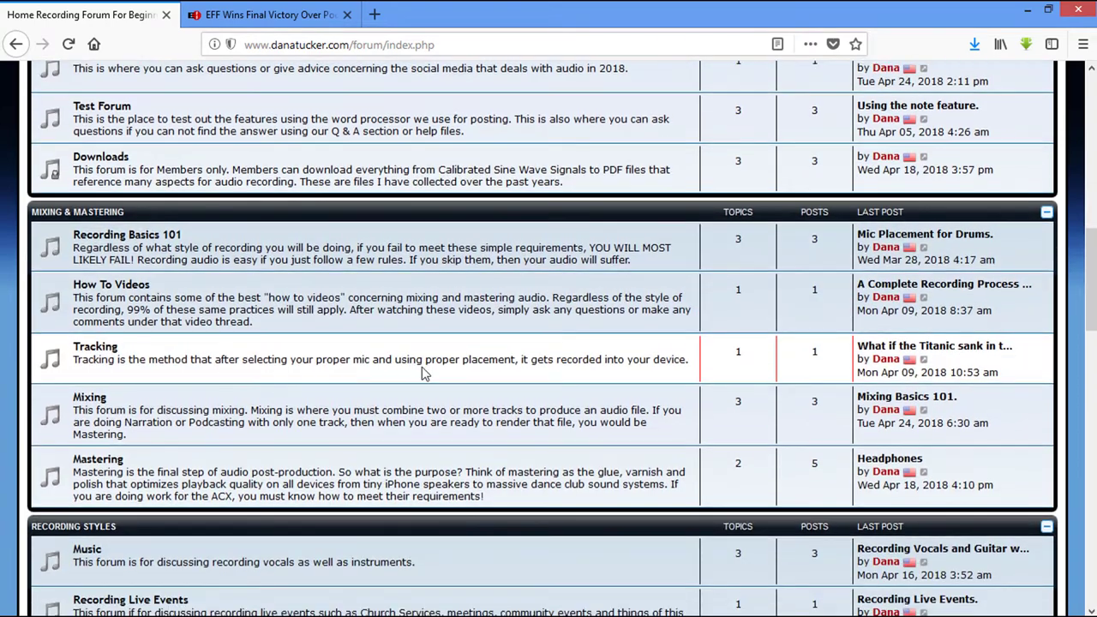
{"action": "scroll", "coordinate": [422, 372], "scroll_direction": "down", "scroll_amount": 4}
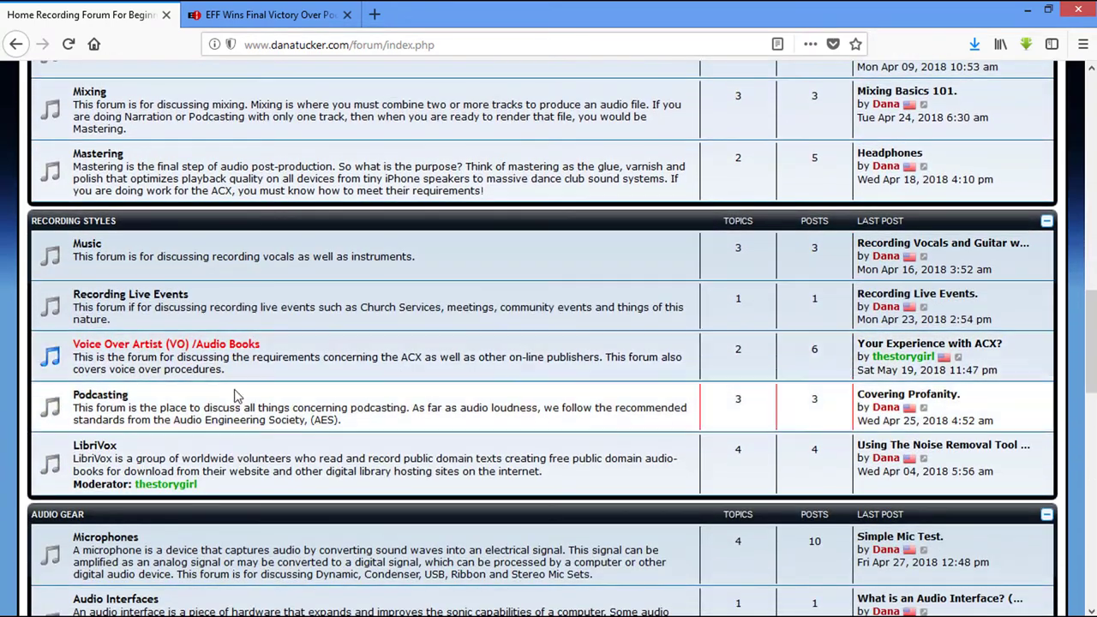
{"action": "left_click", "coordinate": [116, 399]}
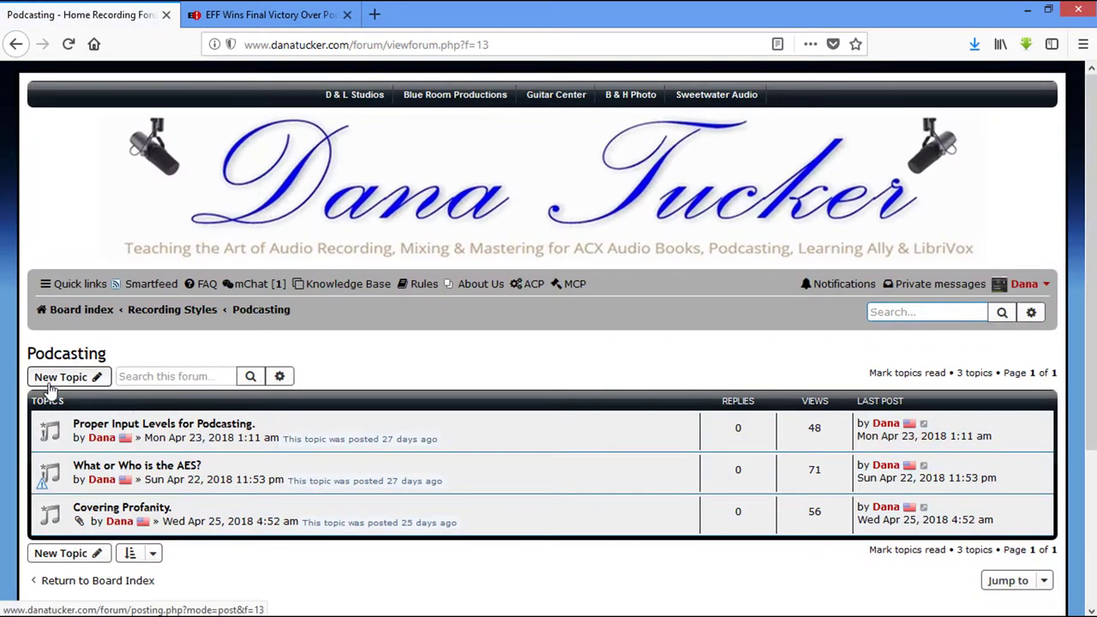
{"action": "left_click", "coordinate": [58, 382]}
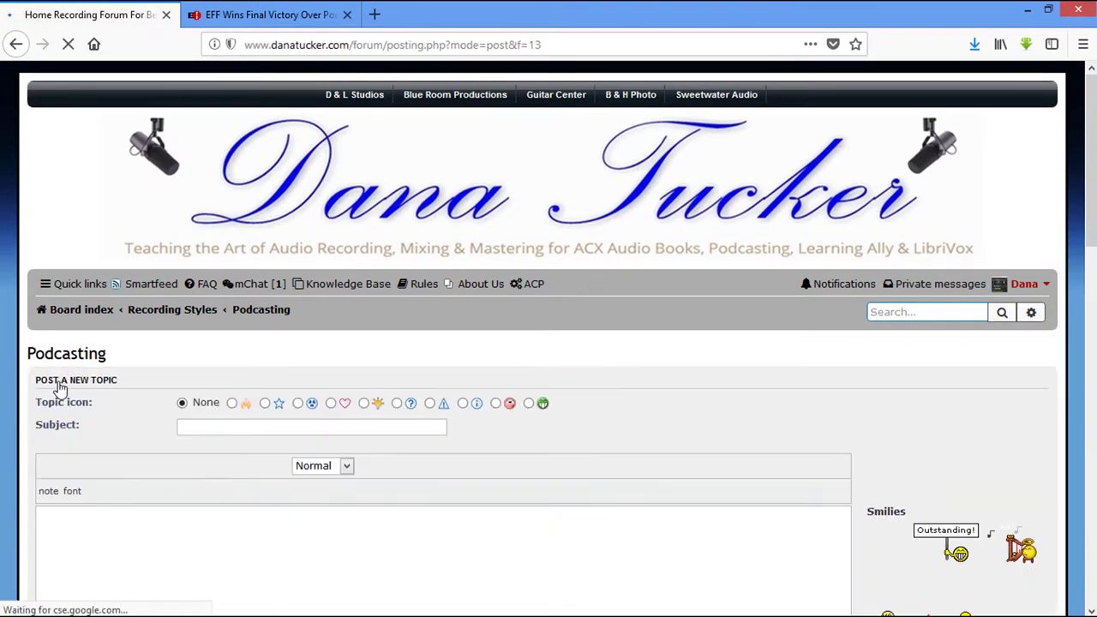
{"action": "left_click", "coordinate": [328, 433]}
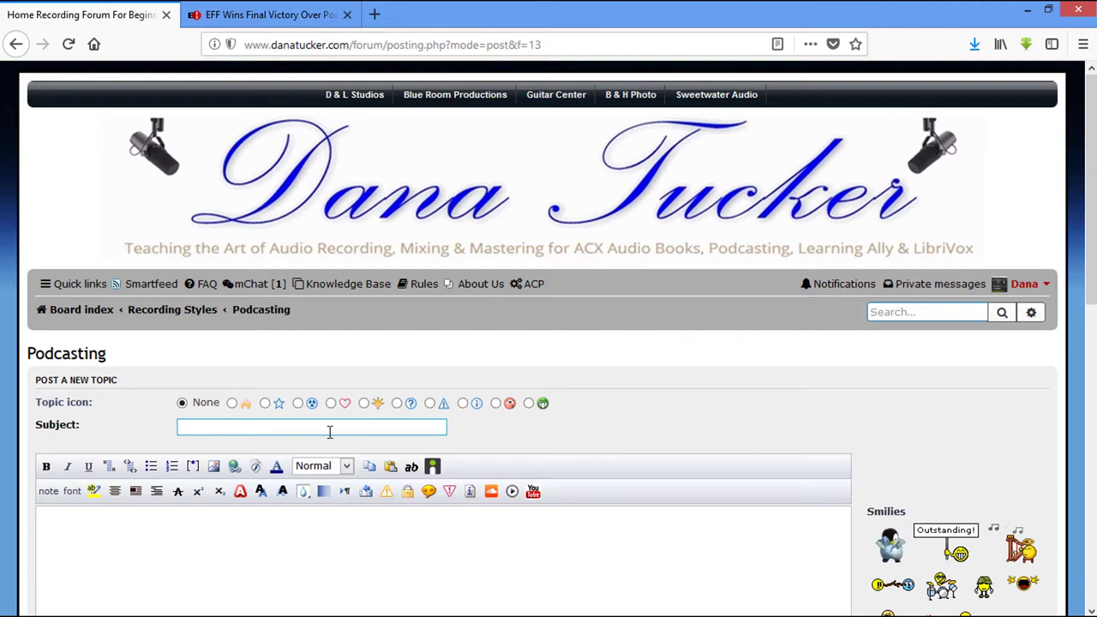
Switch to the EFF podcasting patent article and scroll down to its footer.
{"action": "left_click", "coordinate": [282, 17]}
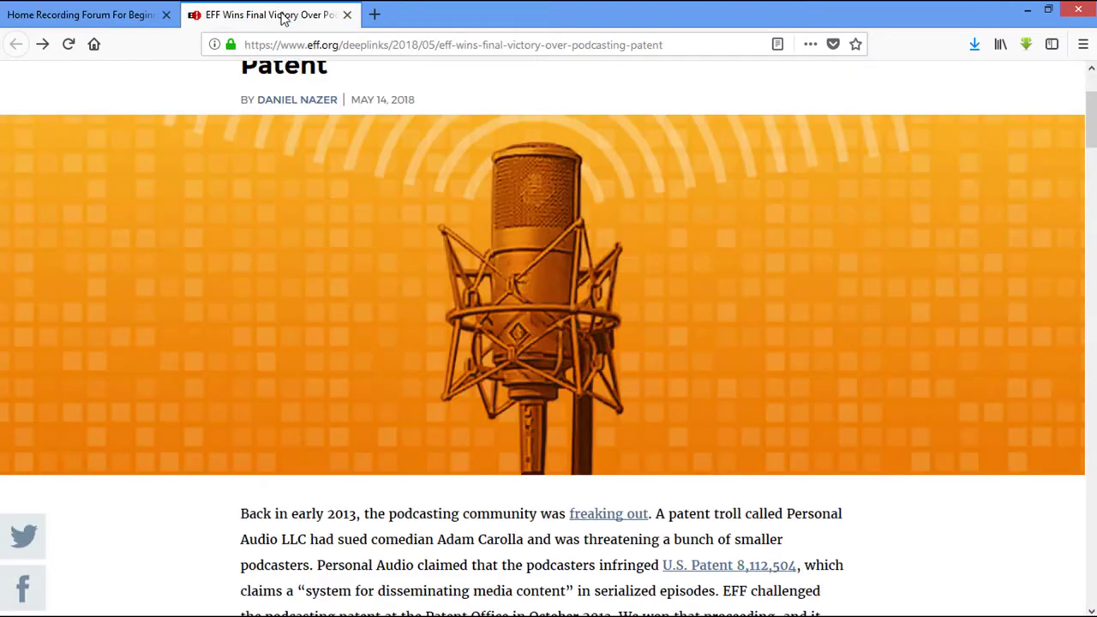
{"action": "scroll", "coordinate": [493, 104], "scroll_direction": "up", "scroll_amount": 3}
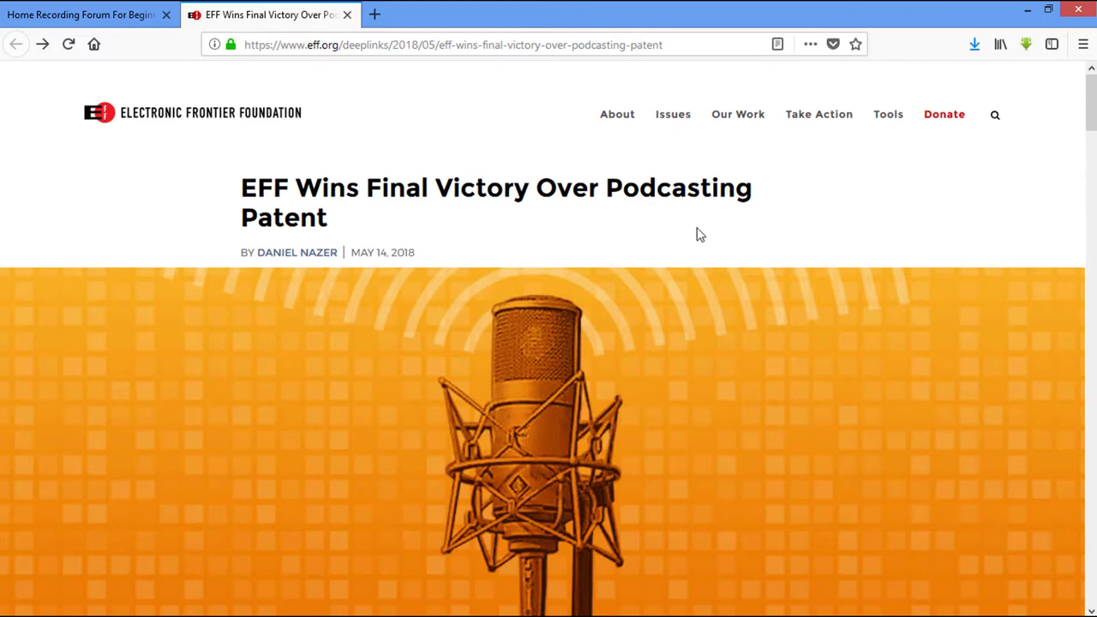
{"action": "scroll", "coordinate": [703, 238], "scroll_direction": "down", "scroll_amount": 20}
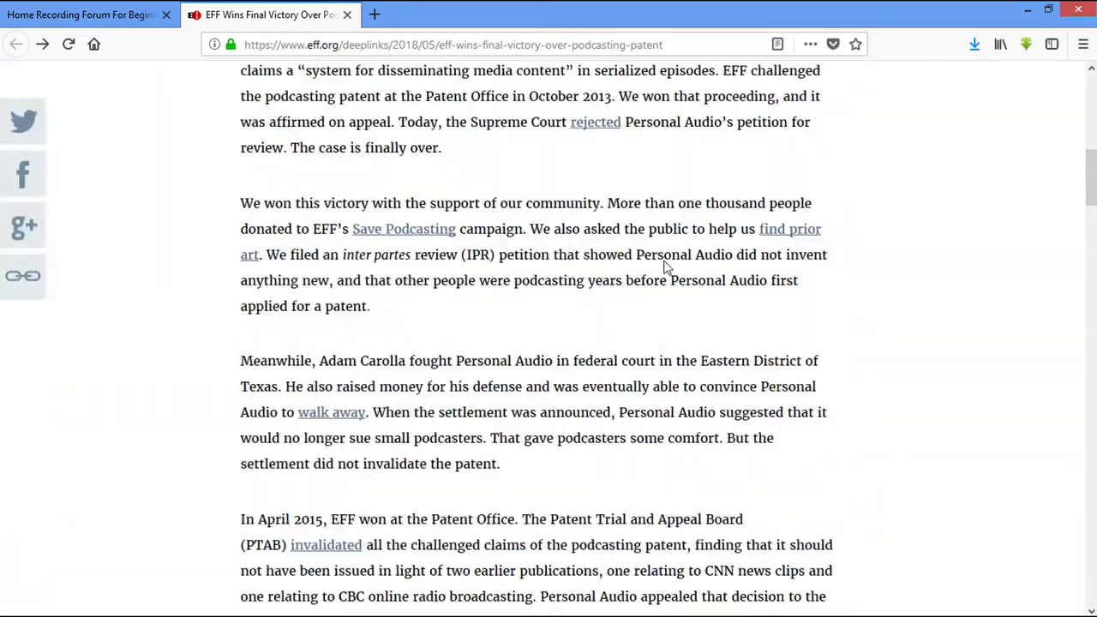
{"action": "scroll", "coordinate": [645, 291], "scroll_direction": "down", "scroll_amount": 15}
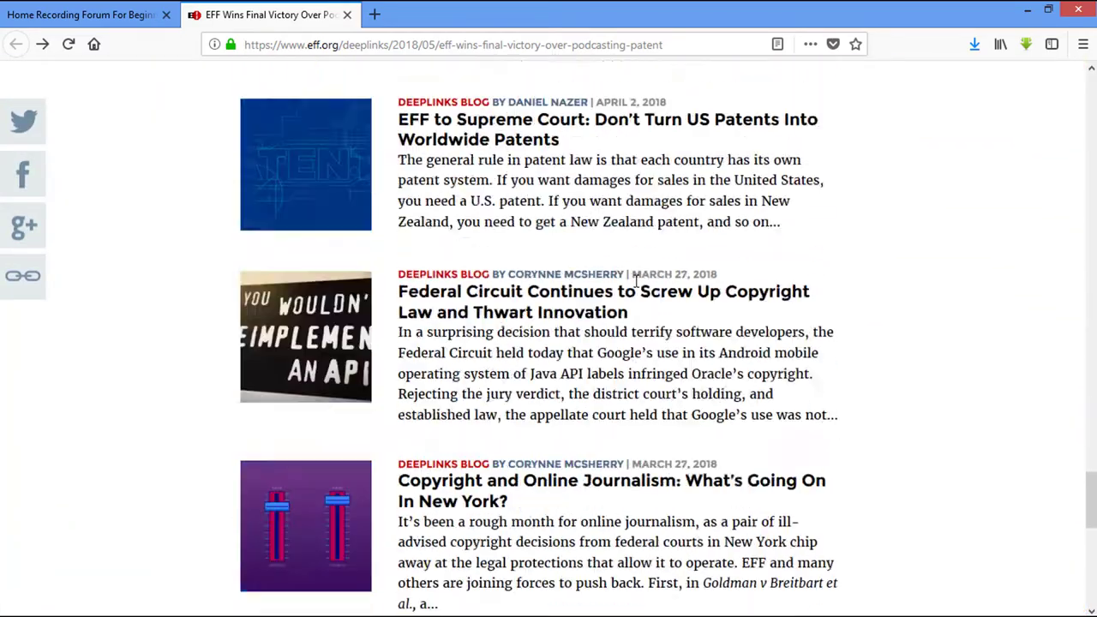
{"action": "scroll", "coordinate": [637, 283], "scroll_direction": "up", "scroll_amount": 3}
{"action": "scroll", "coordinate": [634, 282], "scroll_direction": "down", "scroll_amount": 3}
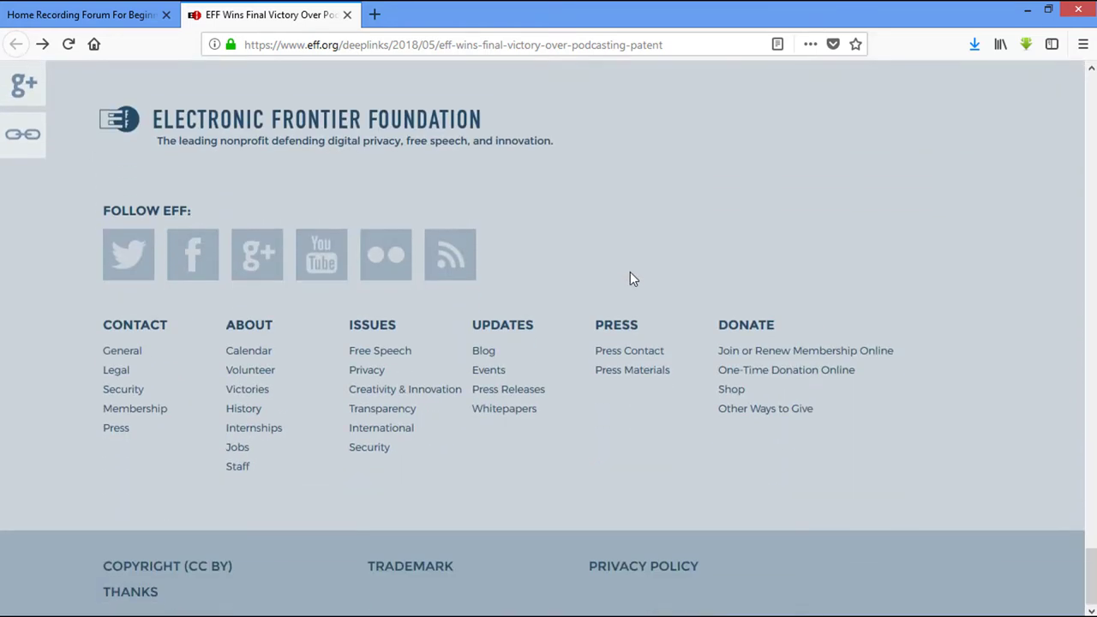
Read EFF's CC BY copyright policy, then return to the article's title.
{"action": "left_click", "coordinate": [195, 571]}
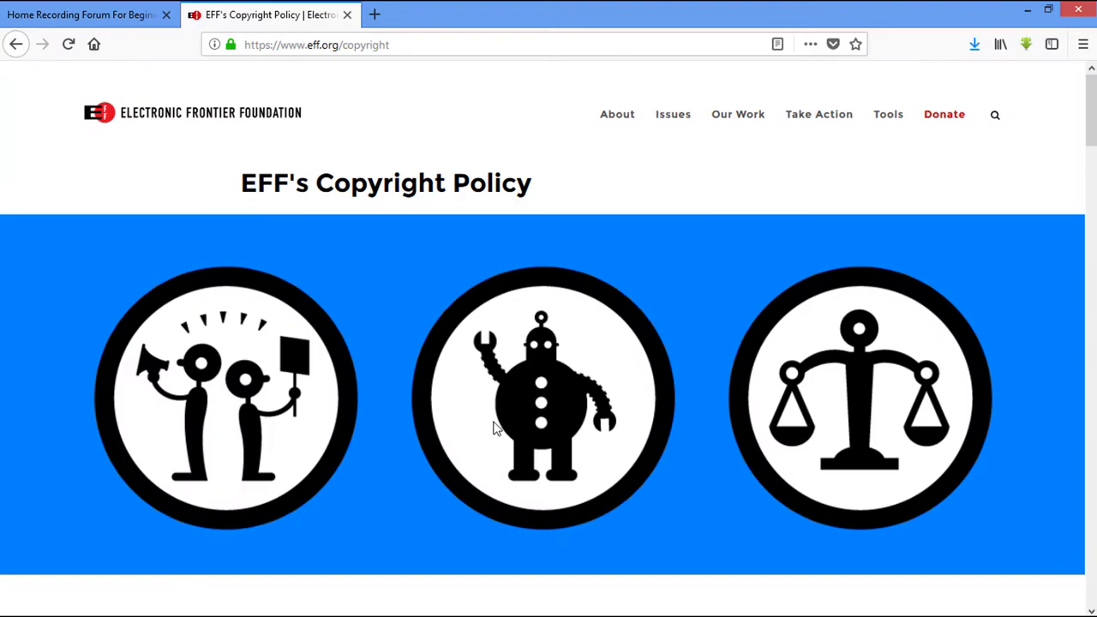
{"action": "scroll", "coordinate": [497, 428], "scroll_direction": "down", "scroll_amount": 3}
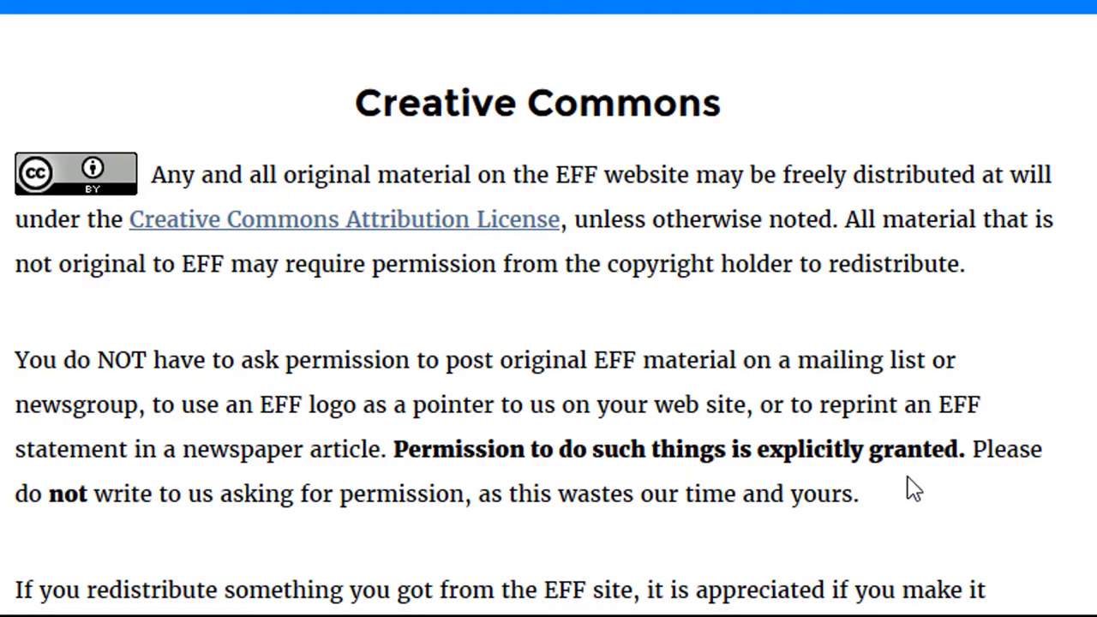
{"action": "scroll", "coordinate": [999, 484], "scroll_direction": "up", "scroll_amount": 10}
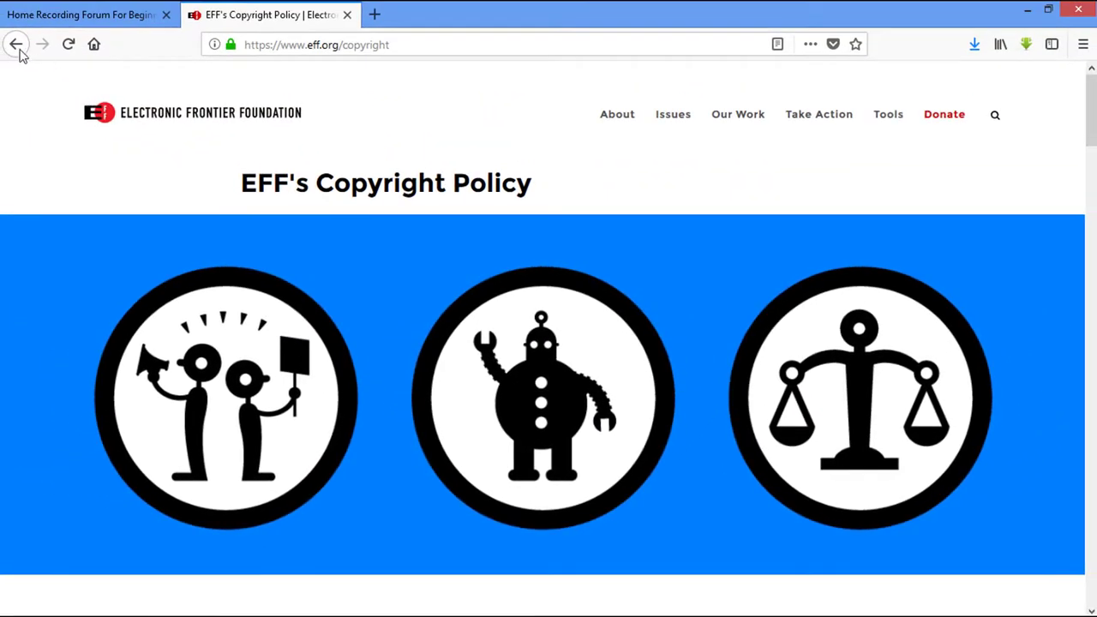
{"action": "left_click", "coordinate": [17, 47]}
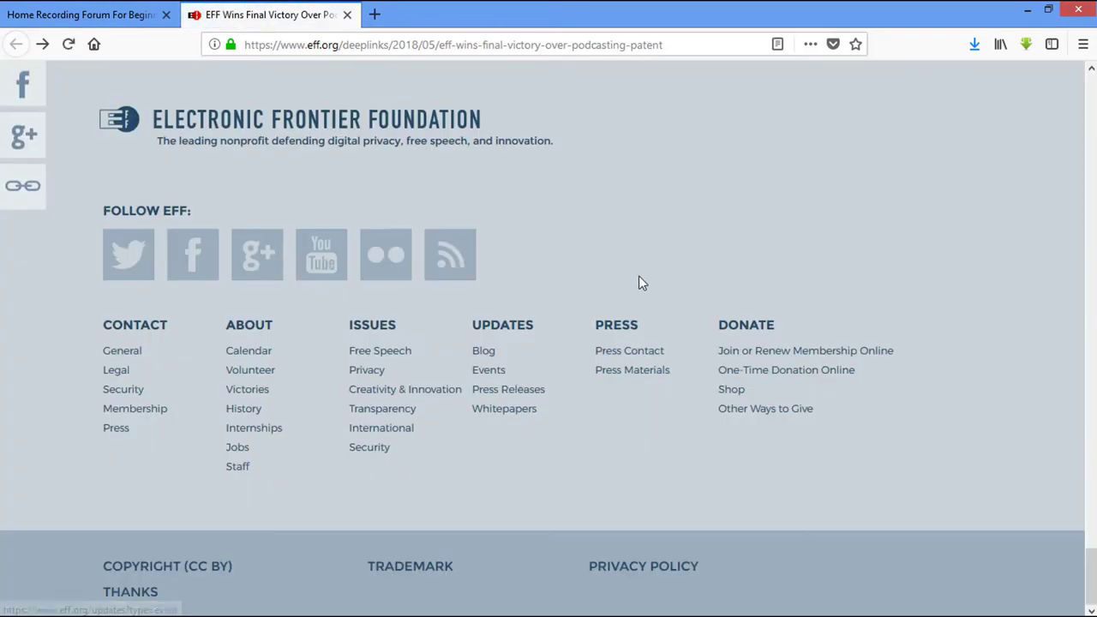
{"action": "scroll", "coordinate": [638, 282], "scroll_direction": "up", "scroll_amount": 20}
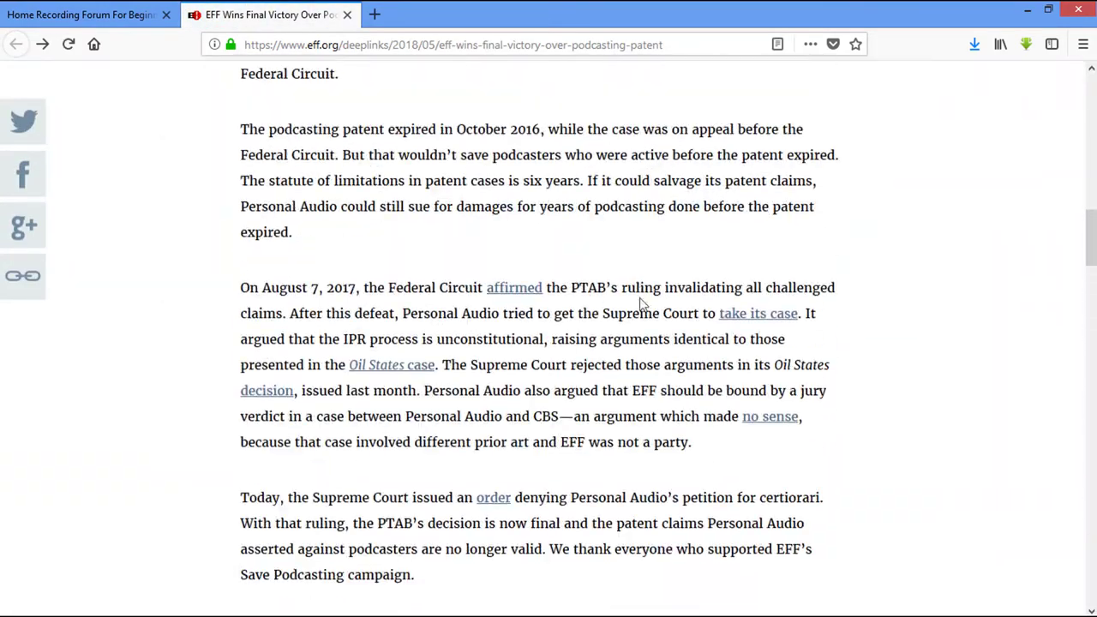
{"action": "scroll", "coordinate": [641, 304], "scroll_direction": "up", "scroll_amount": 10}
{"action": "scroll", "coordinate": [626, 297], "scroll_direction": "down", "scroll_amount": 5}
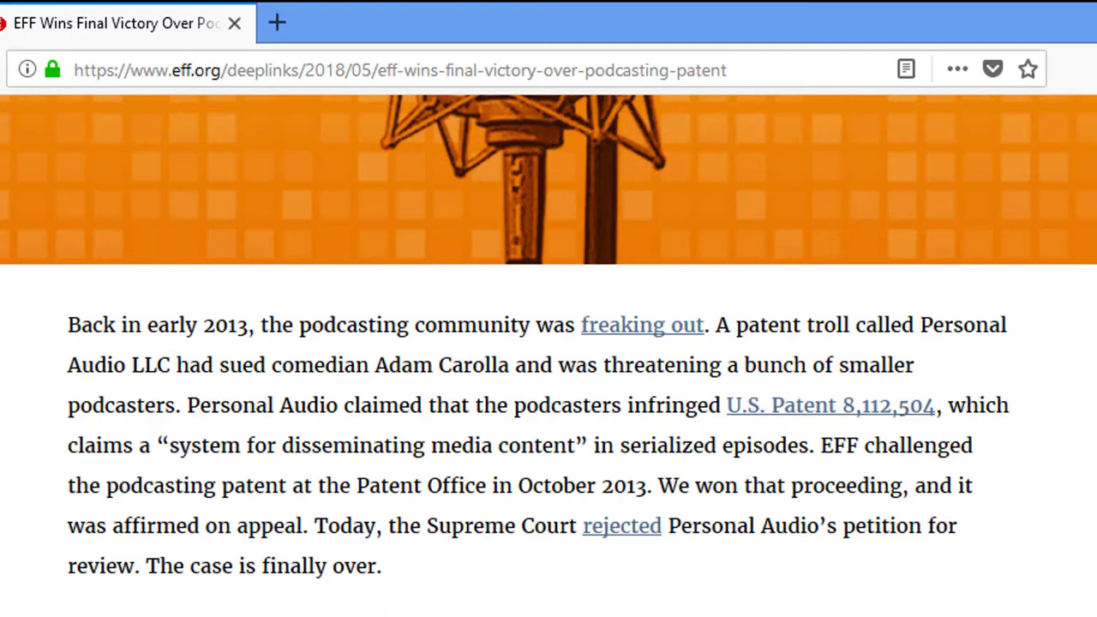
{"action": "scroll", "coordinate": [584, 470], "scroll_direction": "up", "scroll_amount": 6}
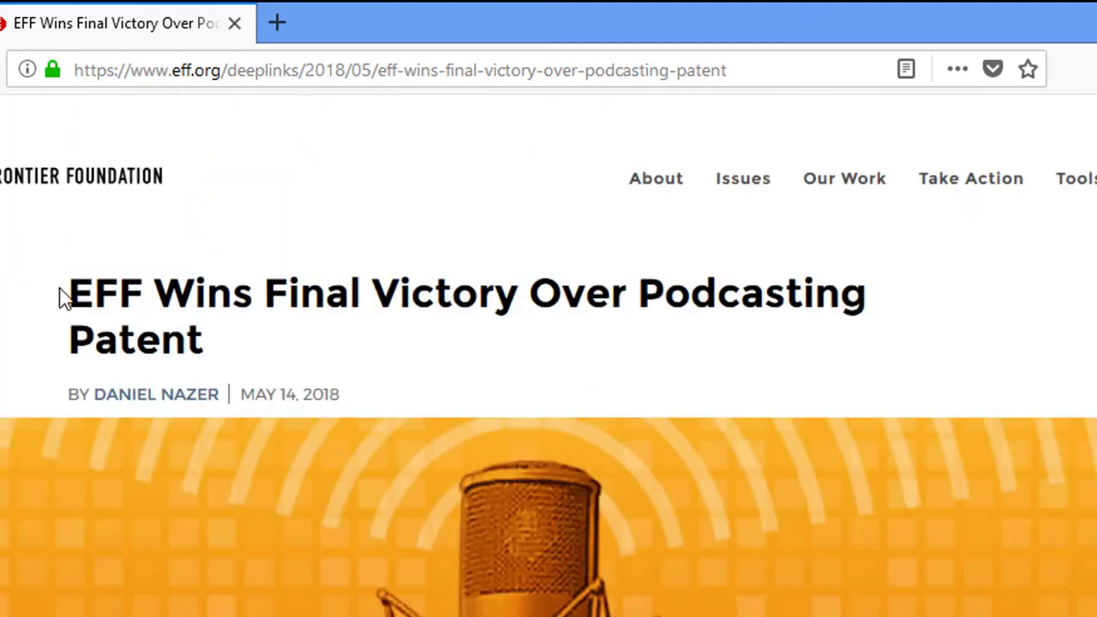
Copy the article title into the topic Subject: 'EFF Wins Final Victory Over Podcasting Patent'.
{"action": "left_click_drag", "start_coordinate": [68, 293], "coordinate": [252, 355]}
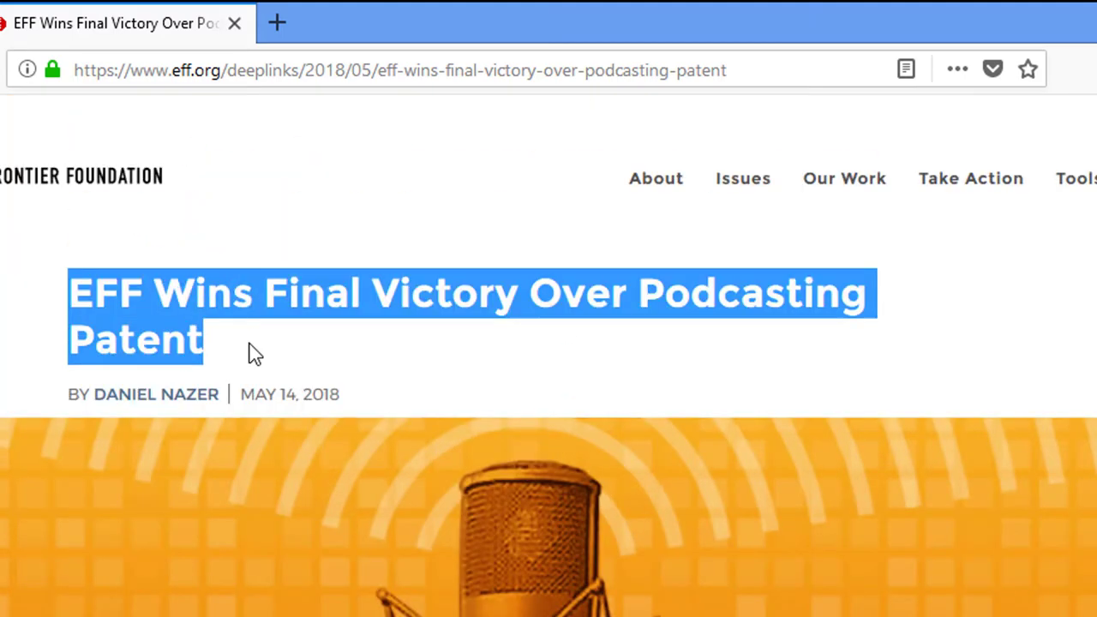
{"action": "right_click", "coordinate": [228, 297]}
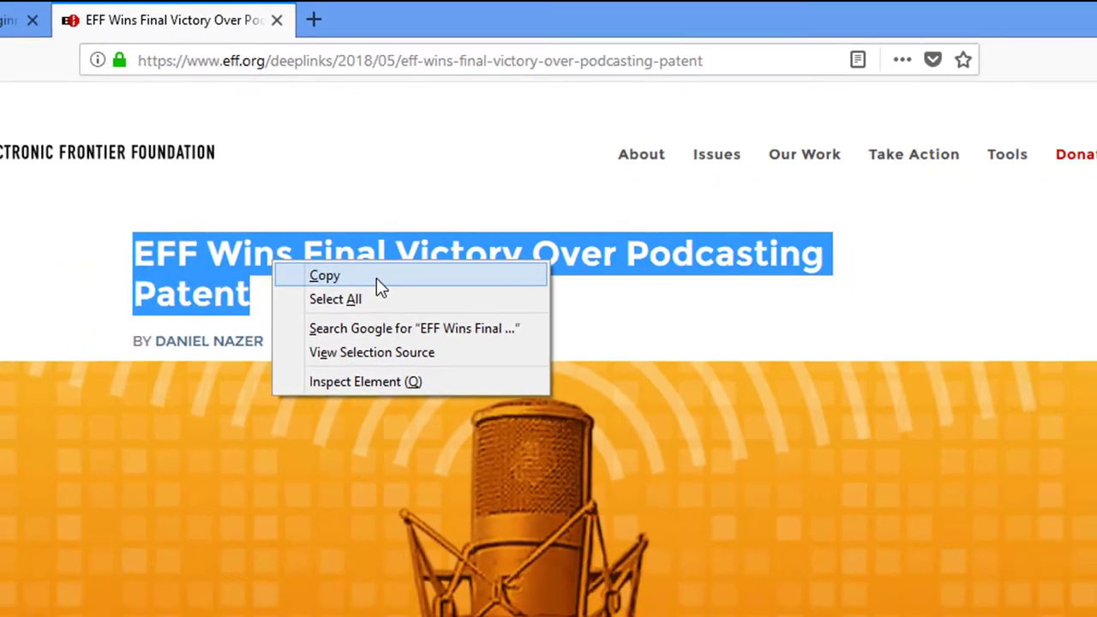
{"action": "left_click", "coordinate": [361, 313]}
{"action": "left_click", "coordinate": [86, 15]}
{"action": "left_click", "coordinate": [188, 426]}
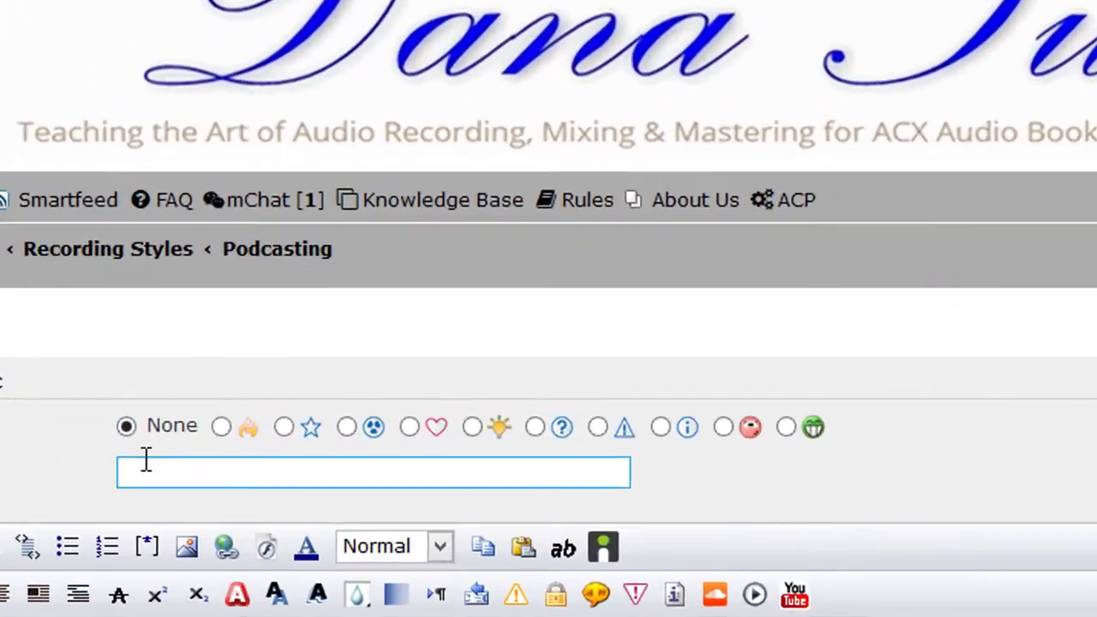
{"action": "right_click", "coordinate": [118, 488]}
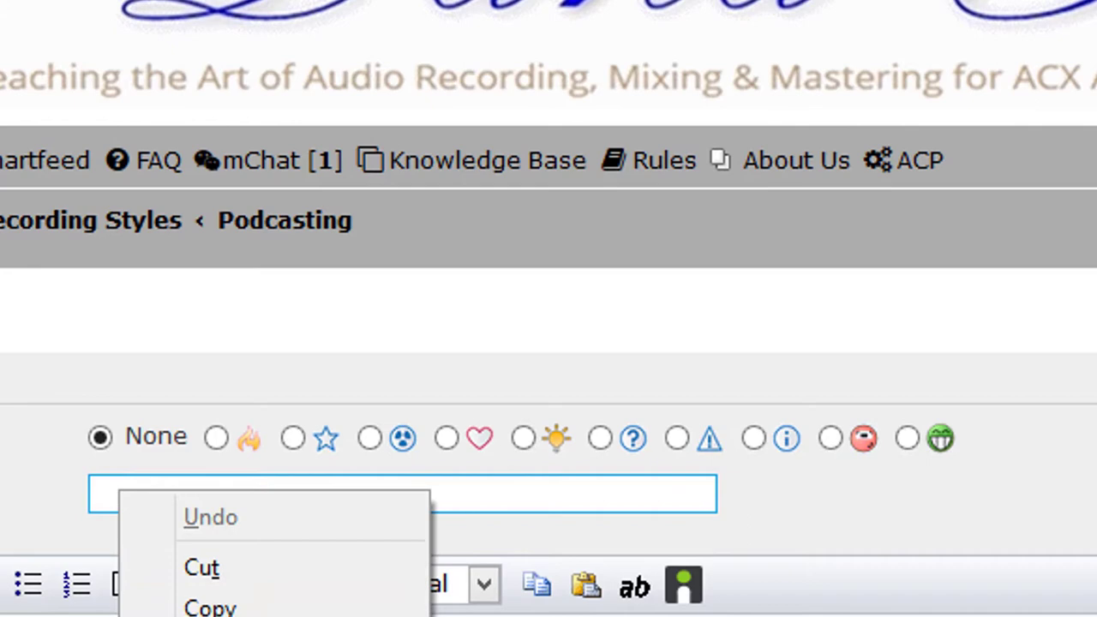
{"action": "left_click", "coordinate": [249, 614]}
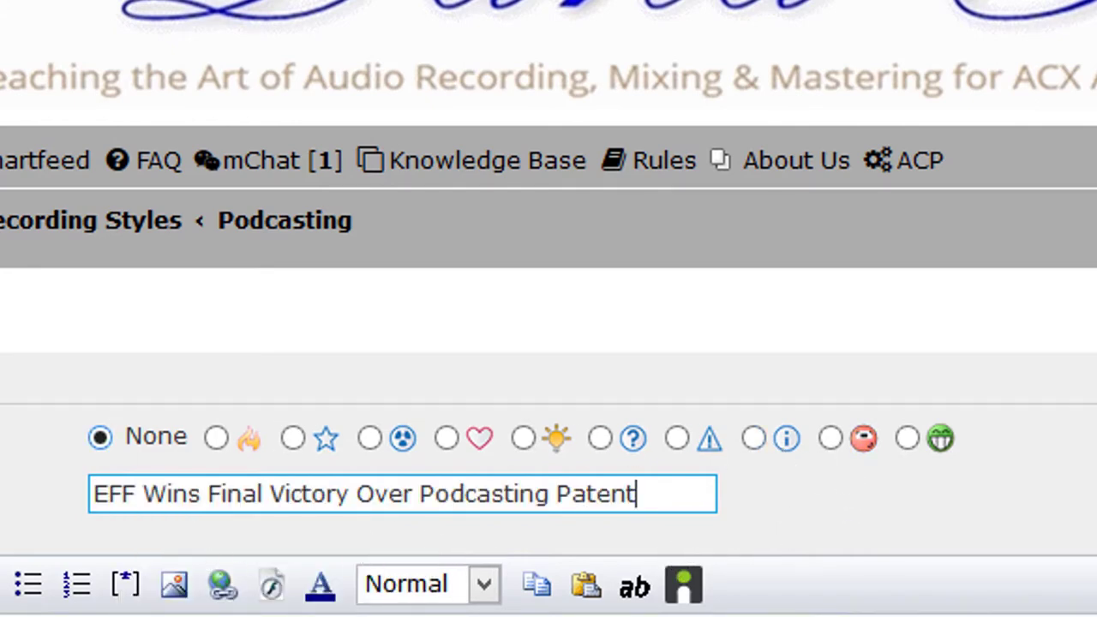
Choose the information topic icon and move into the message body.
{"action": "left_click", "coordinate": [754, 441]}
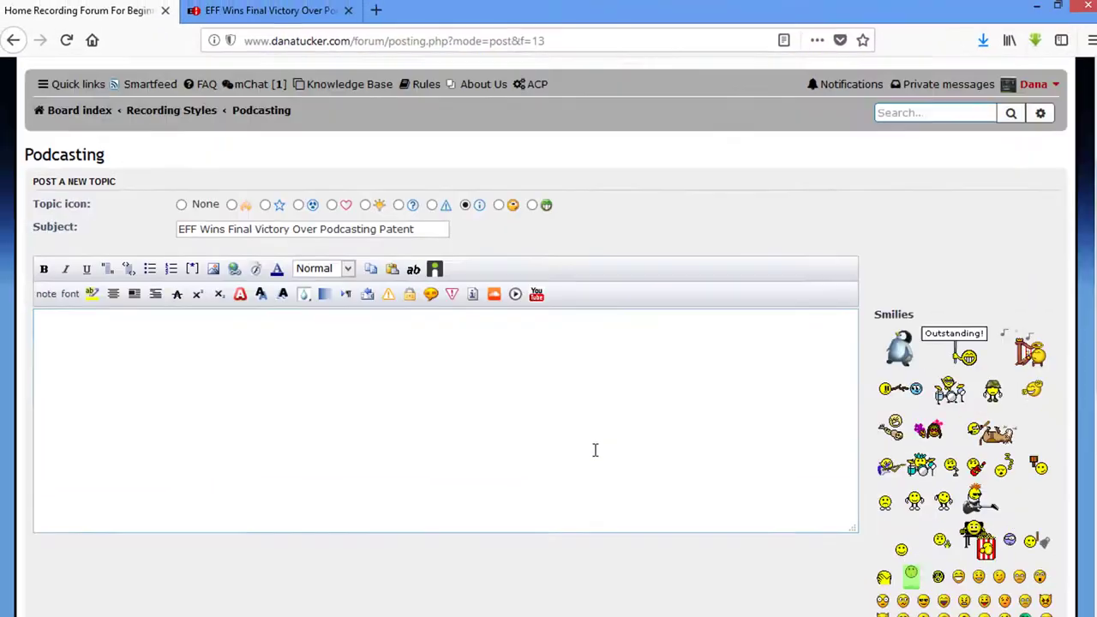
{"action": "scroll", "coordinate": [595, 450], "scroll_direction": "down", "scroll_amount": 1}
{"action": "left_click", "coordinate": [59, 212]}
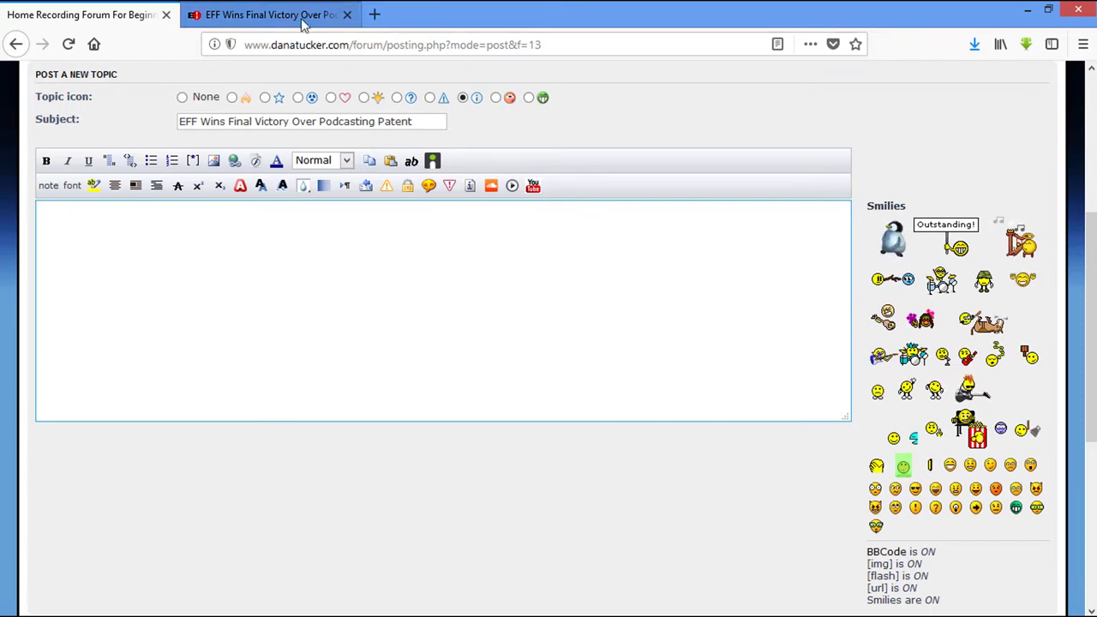
Copy the EFF article body from 'Back in early 2013' and paste it into the message box.
{"action": "left_click", "coordinate": [266, 15]}
{"action": "scroll", "coordinate": [570, 400], "scroll_direction": "down", "scroll_amount": 3}
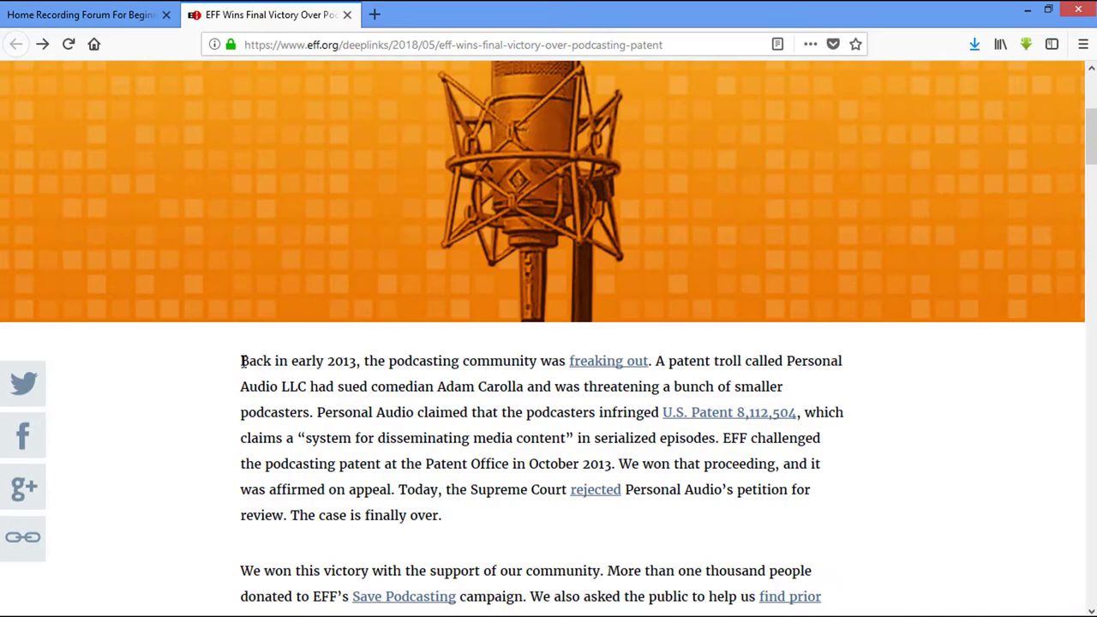
{"action": "left_click_drag", "start_coordinate": [241, 362], "coordinate": [537, 408]}
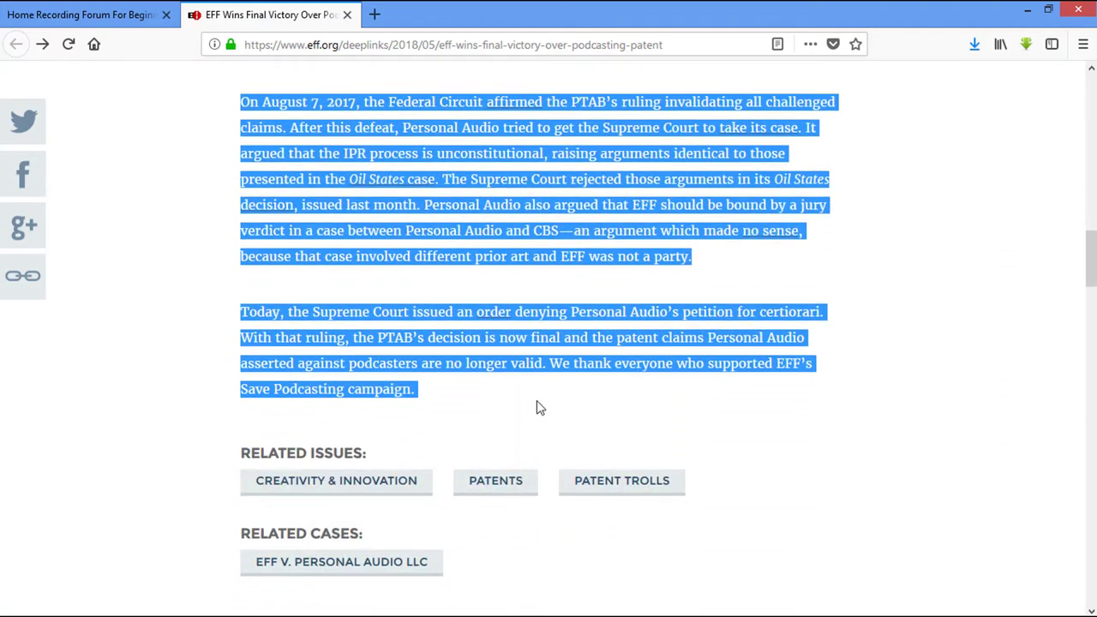
{"action": "right_click", "coordinate": [555, 233]}
{"action": "left_click", "coordinate": [600, 247]}
{"action": "left_click", "coordinate": [144, 23]}
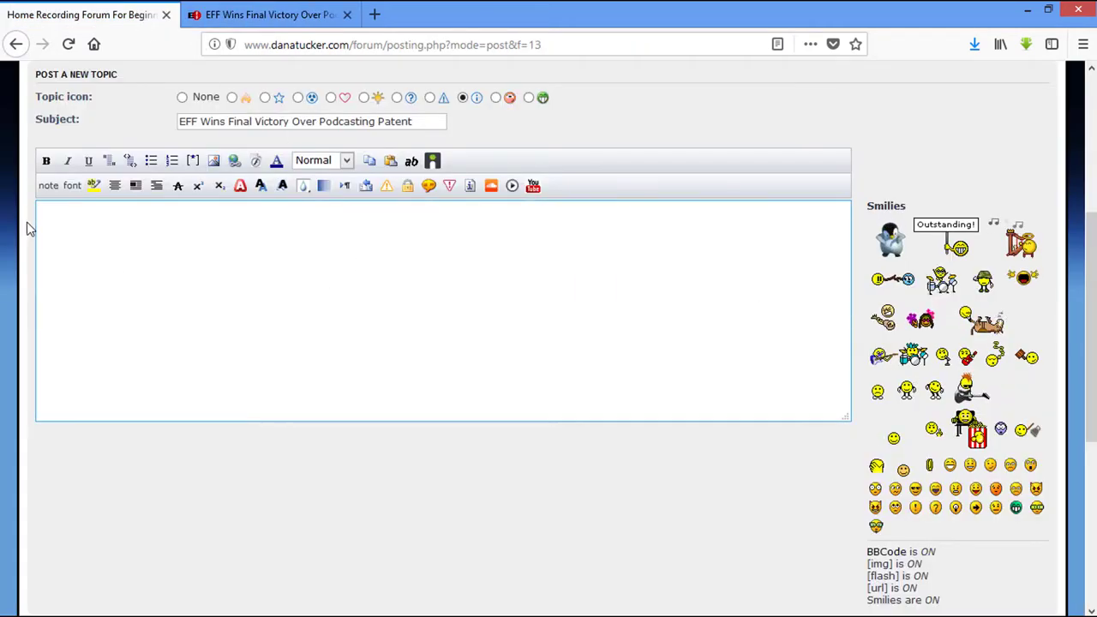
{"action": "right_click", "coordinate": [61, 210]}
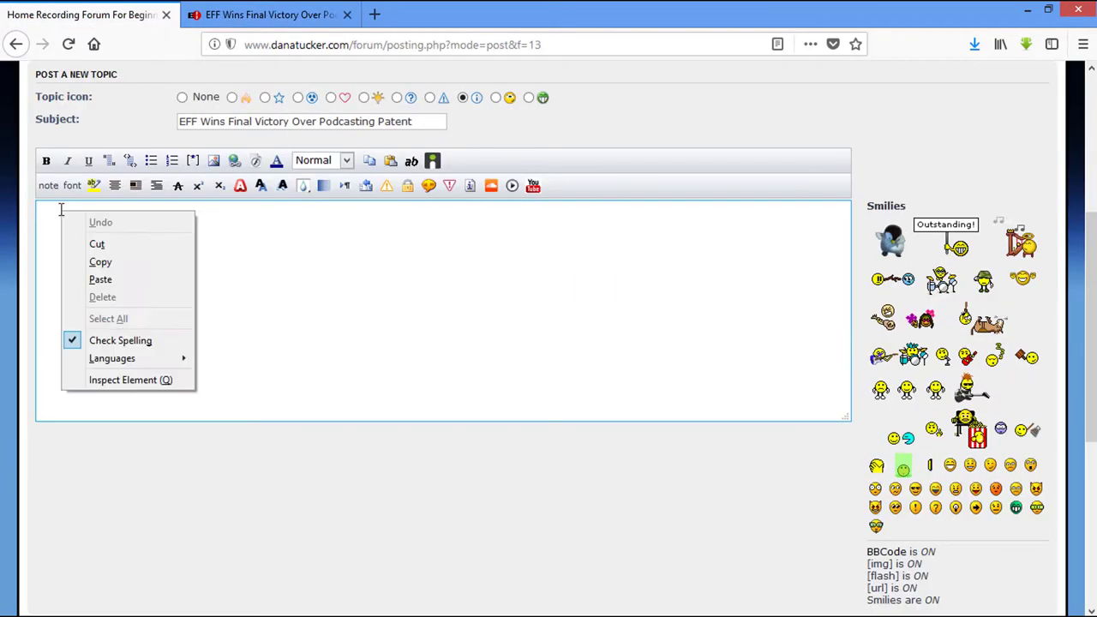
{"action": "left_click", "coordinate": [100, 280]}
{"action": "scroll", "coordinate": [509, 318], "scroll_direction": "up", "scroll_amount": 10}
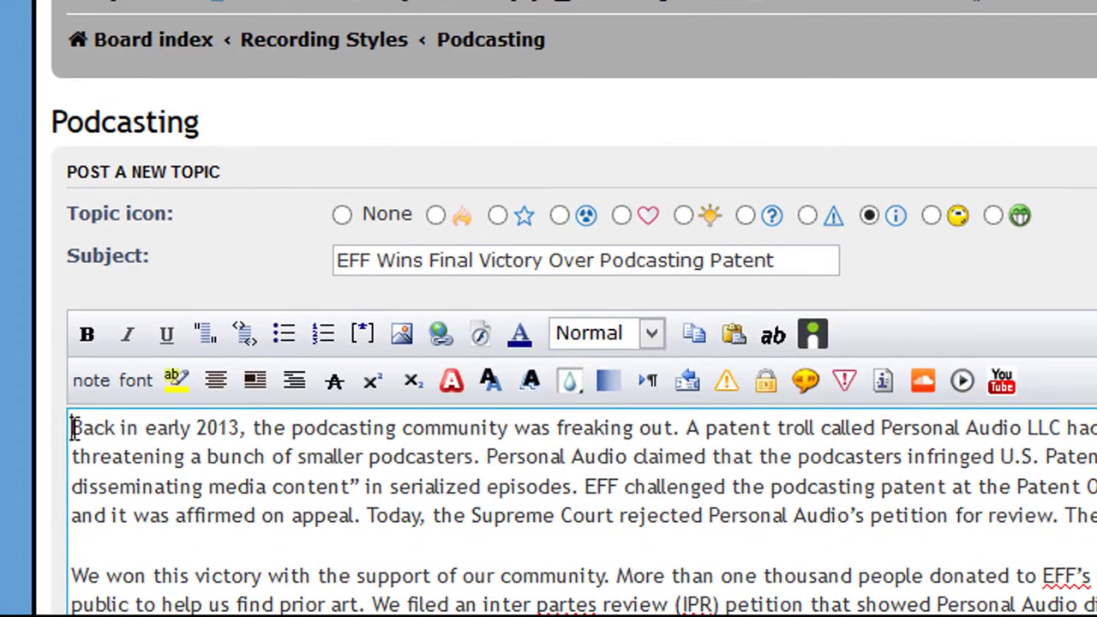
Add two blank lines above the article text.
{"action": "left_click", "coordinate": [72, 428]}
{"action": "key", "text": "Return"}
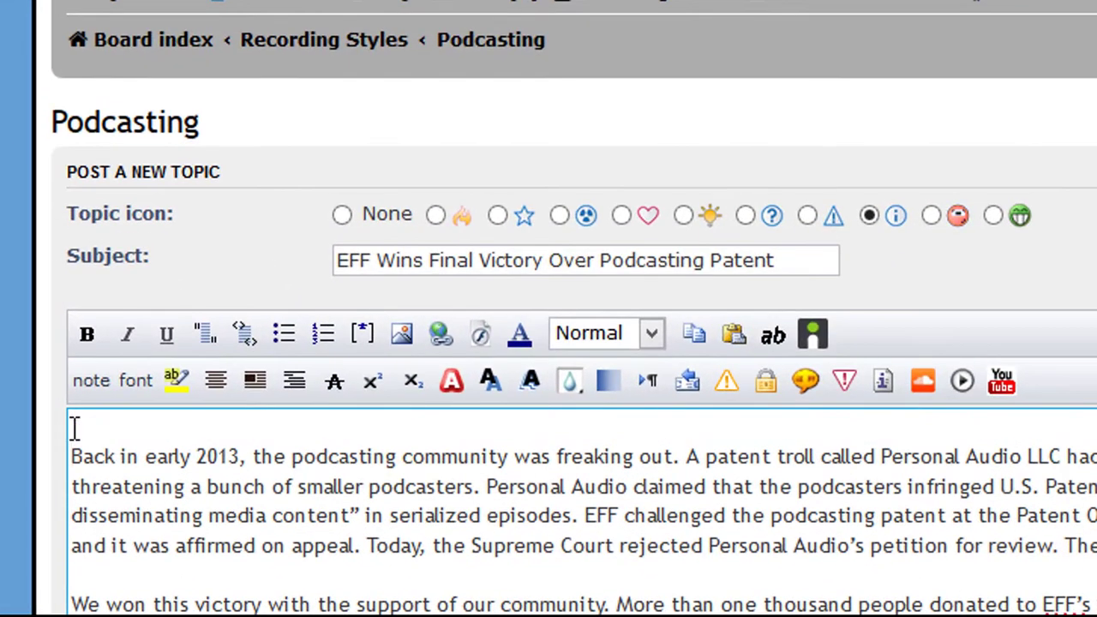
{"action": "key", "text": "Return"}
{"action": "key", "text": "Return"}
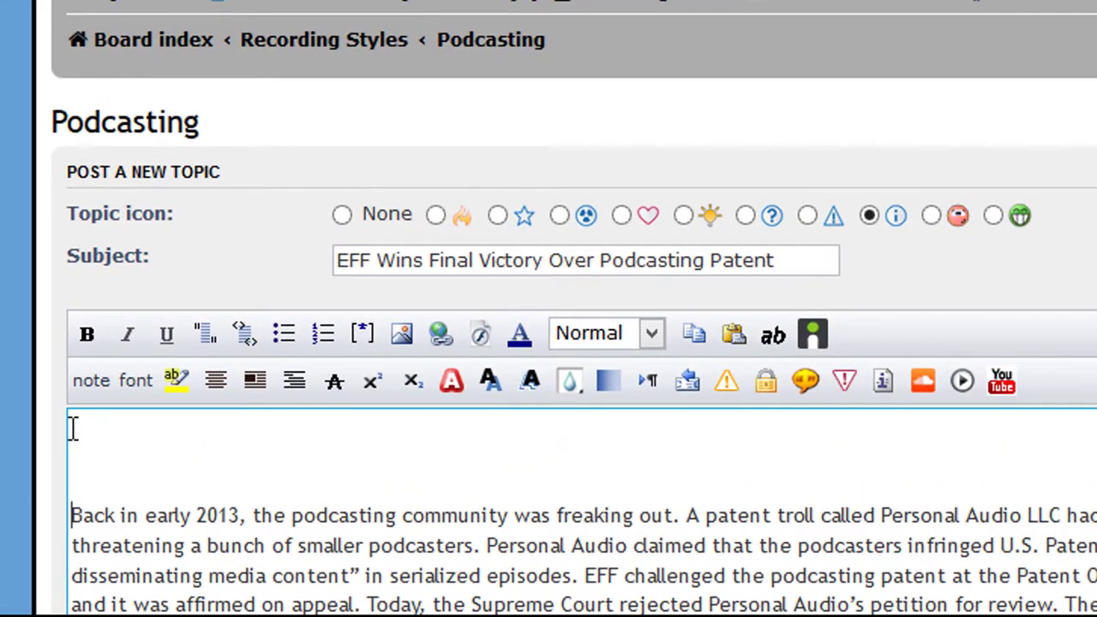
Copy the subject title and return to the empty top line of the message.
{"action": "left_click", "coordinate": [342, 260]}
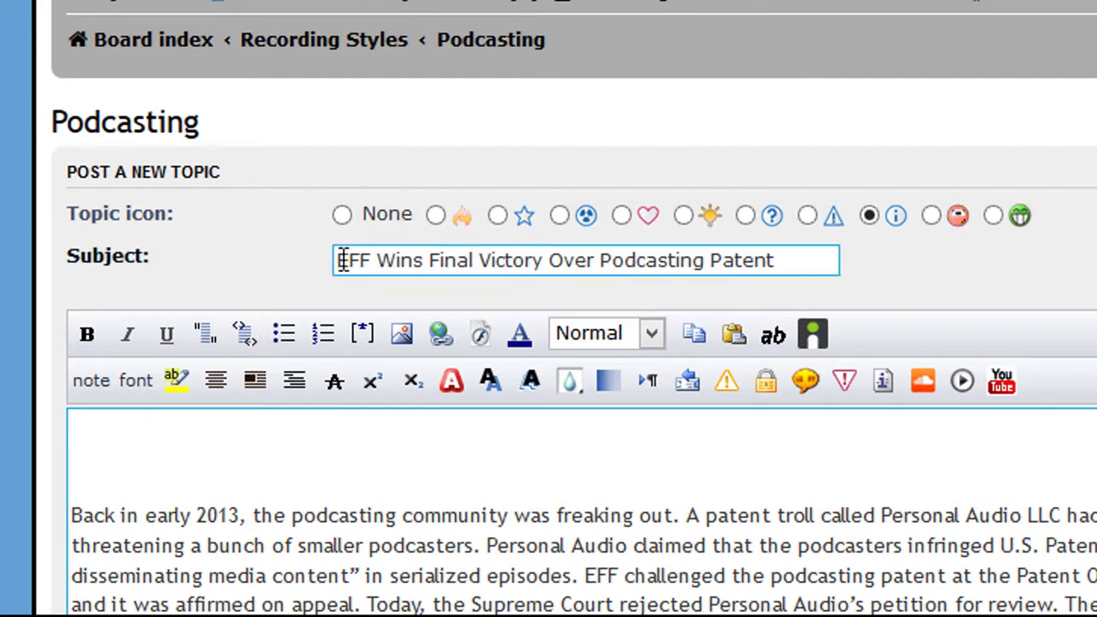
{"action": "left_click_drag", "start_coordinate": [342, 259], "coordinate": [880, 261]}
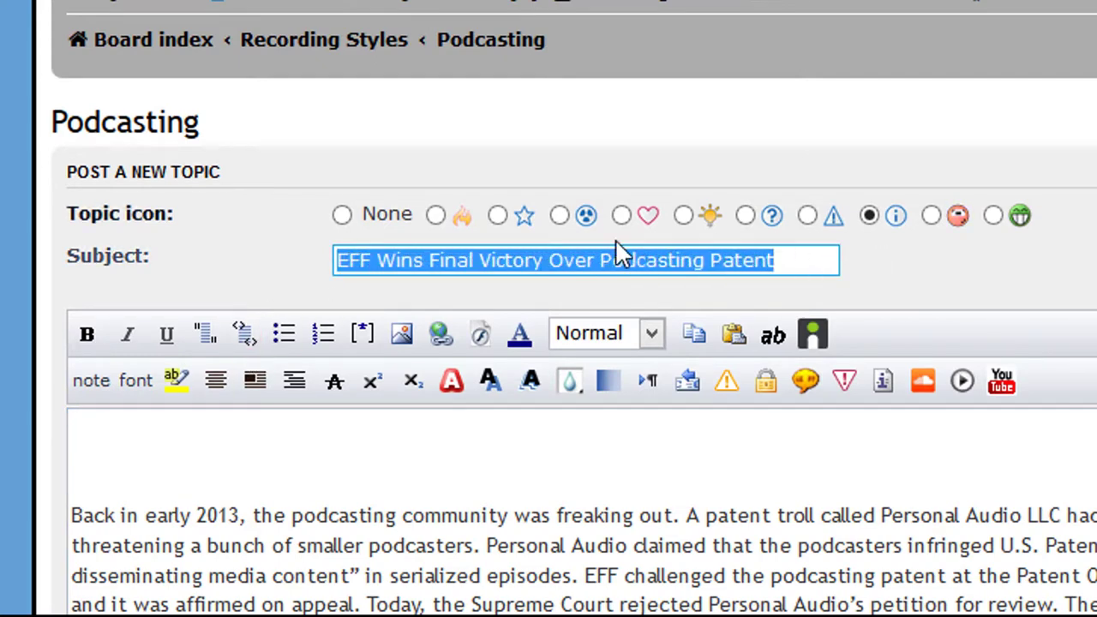
{"action": "right_click", "coordinate": [607, 264]}
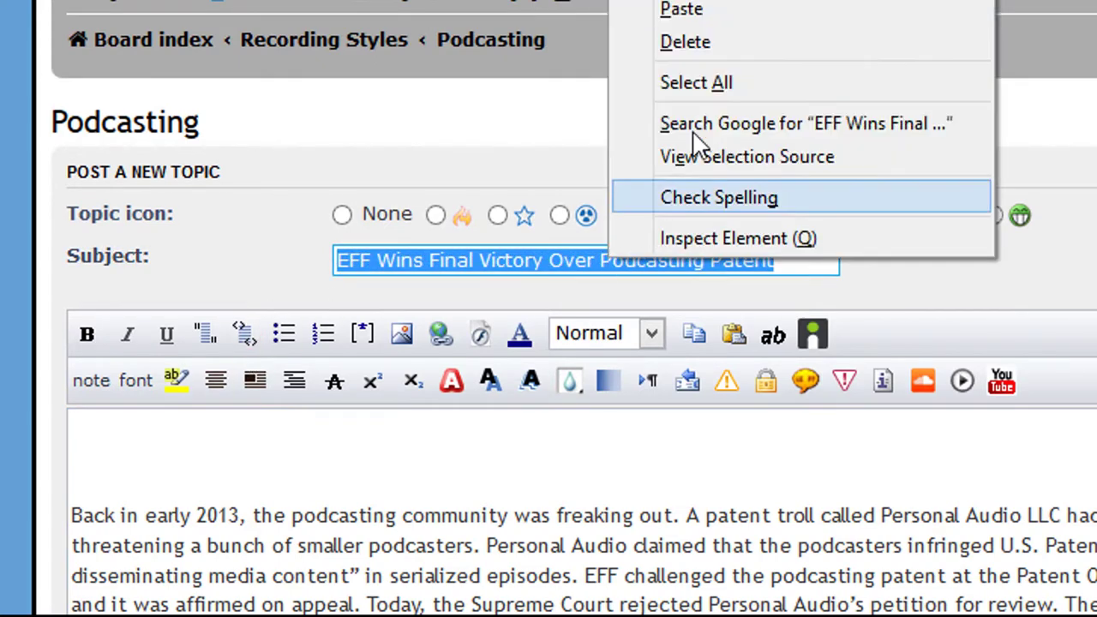
{"action": "left_click", "coordinate": [754, 0]}
{"action": "left_click", "coordinate": [229, 437]}
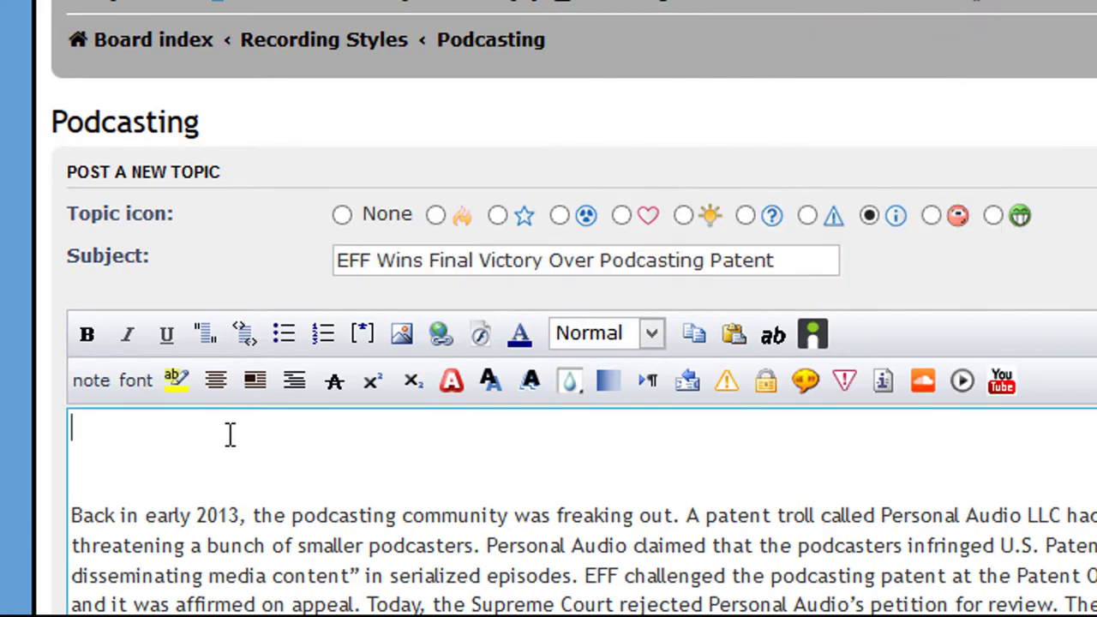
Insert [align=center] tags at the top and paste 'EFF Wins Final Victory Over Podcasting Patent' inside.
{"action": "left_click", "coordinate": [221, 386]}
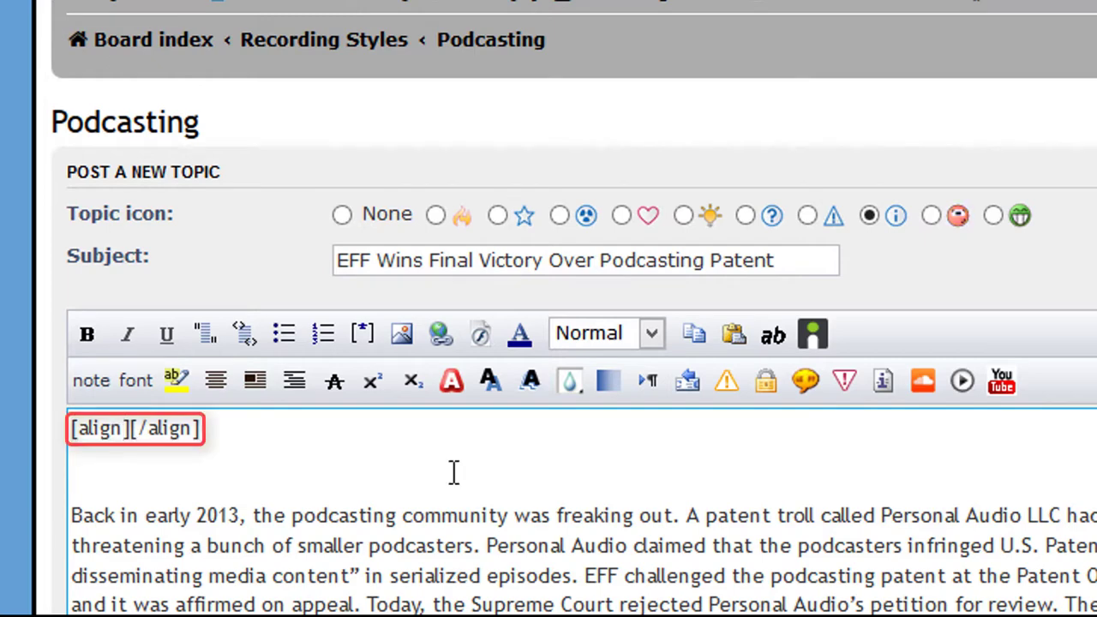
{"action": "type", "text": "="}
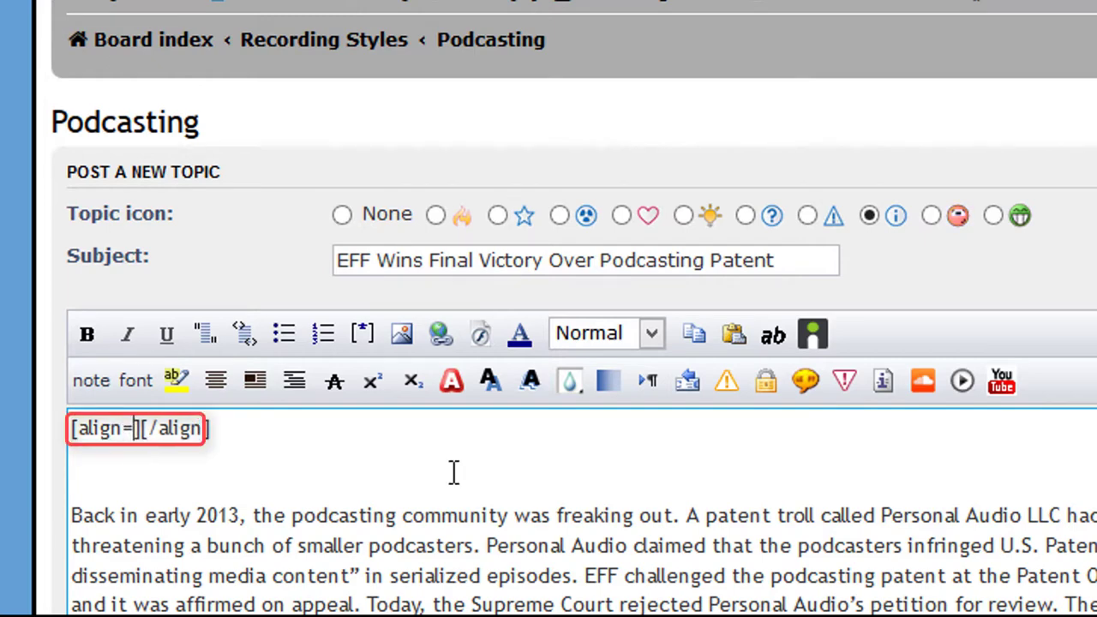
{"action": "type", "text": "center"}
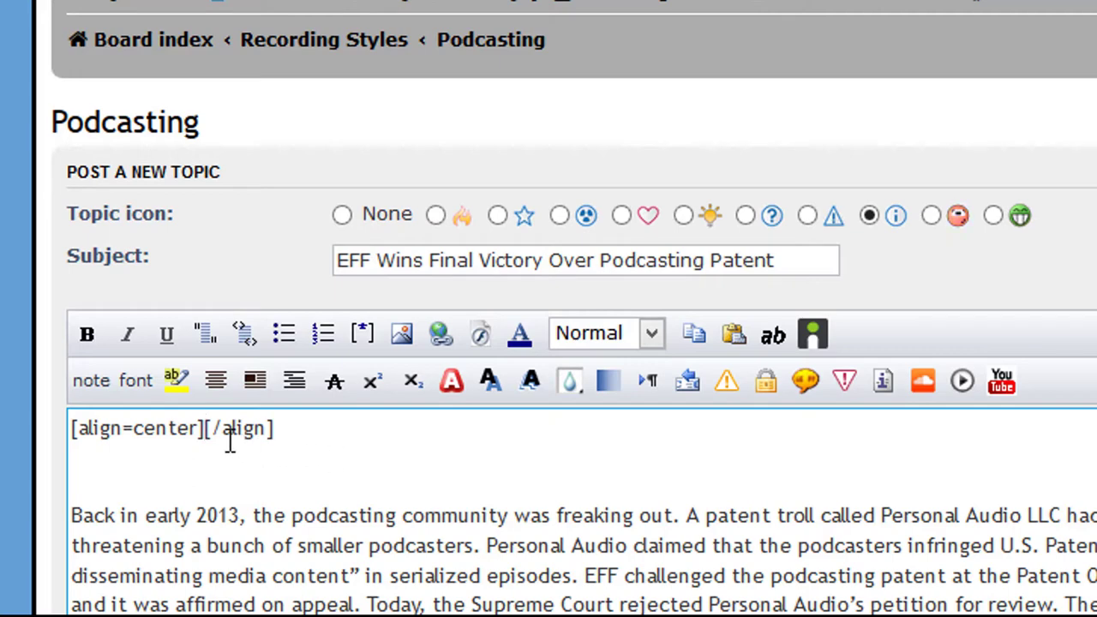
{"action": "right_click", "coordinate": [204, 433]}
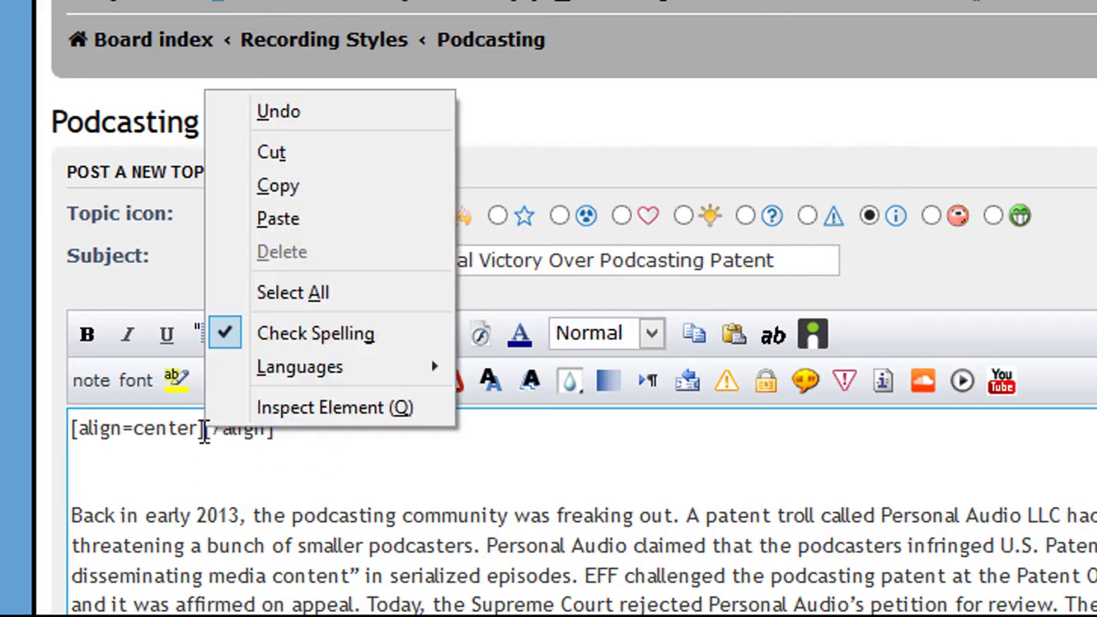
{"action": "left_click", "coordinate": [291, 222]}
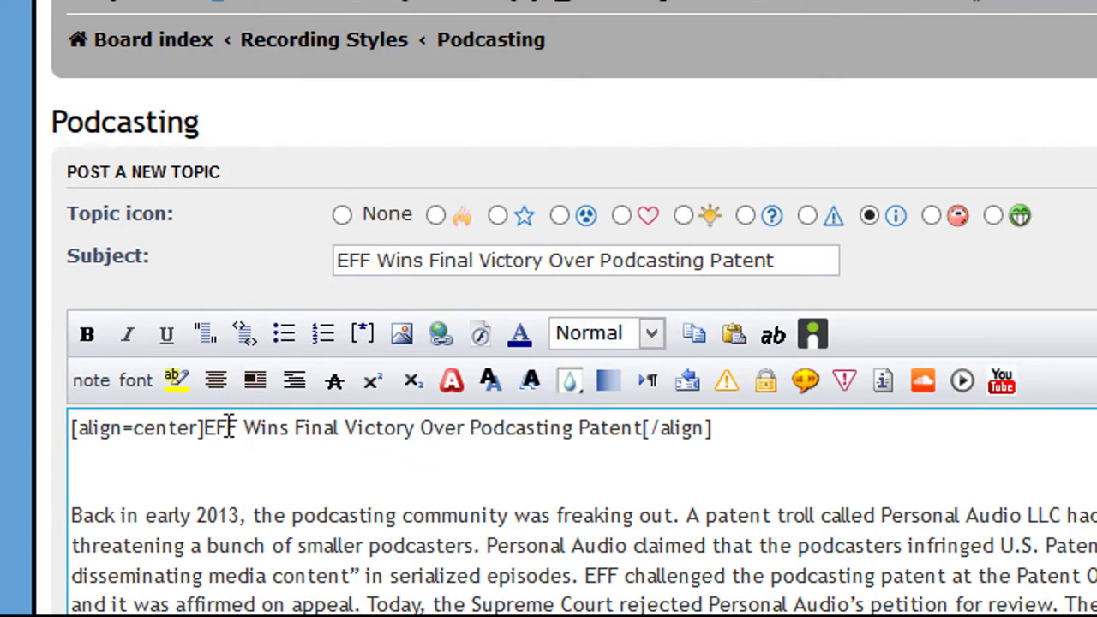
Colour the centred title red with [color=#BF4040] tags.
{"action": "left_click_drag", "start_coordinate": [204, 426], "coordinate": [642, 426]}
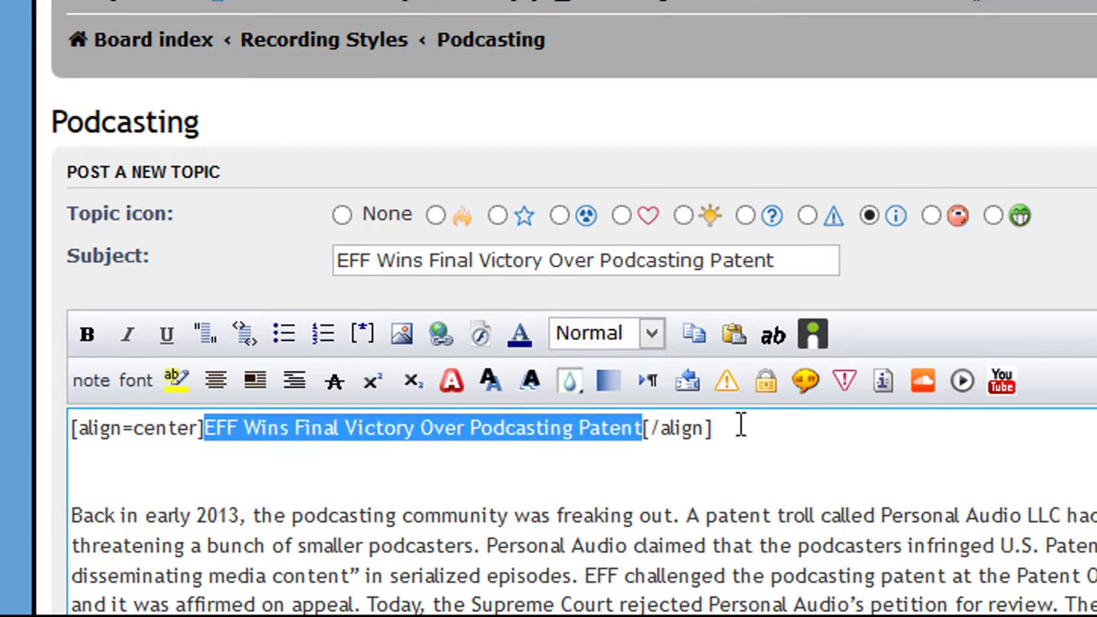
{"action": "left_click", "coordinate": [521, 336]}
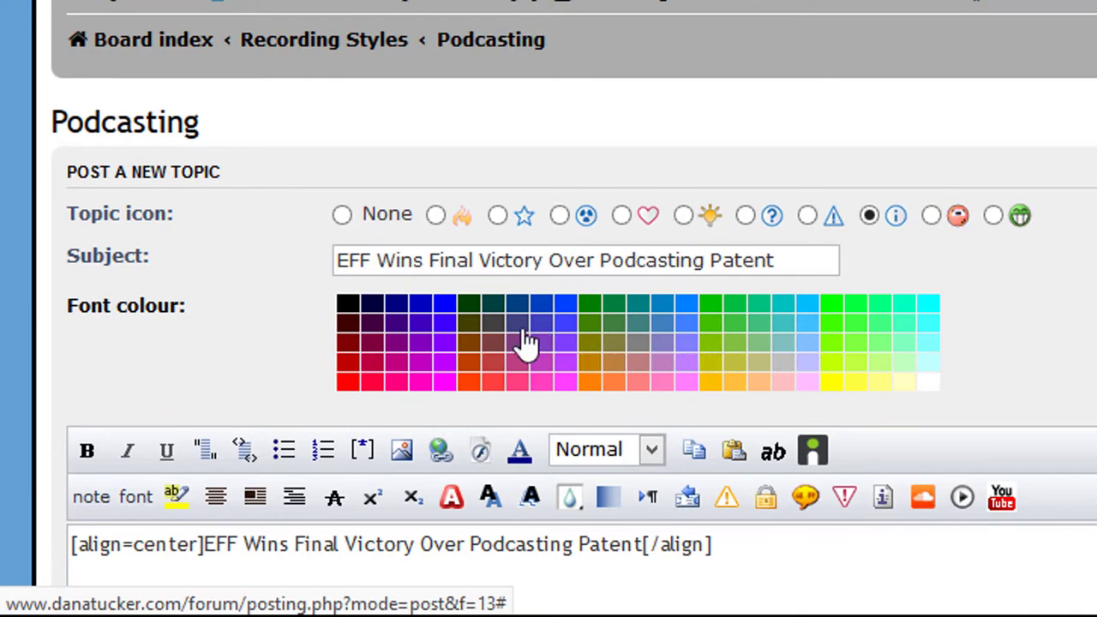
{"action": "left_click", "coordinate": [502, 368]}
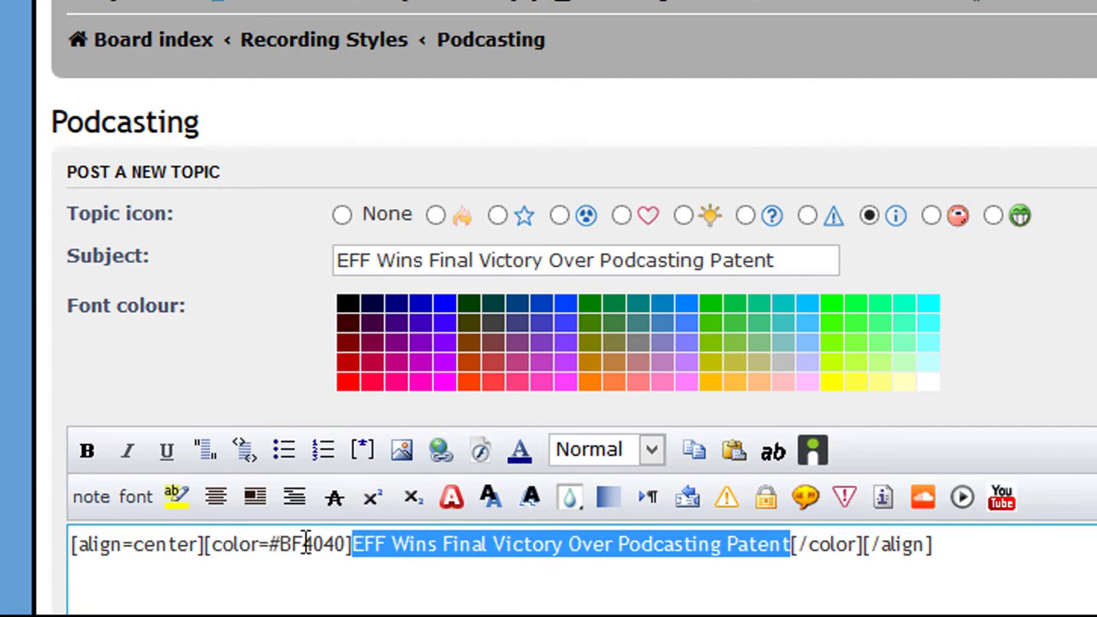
{"action": "left_click", "coordinate": [994, 543]}
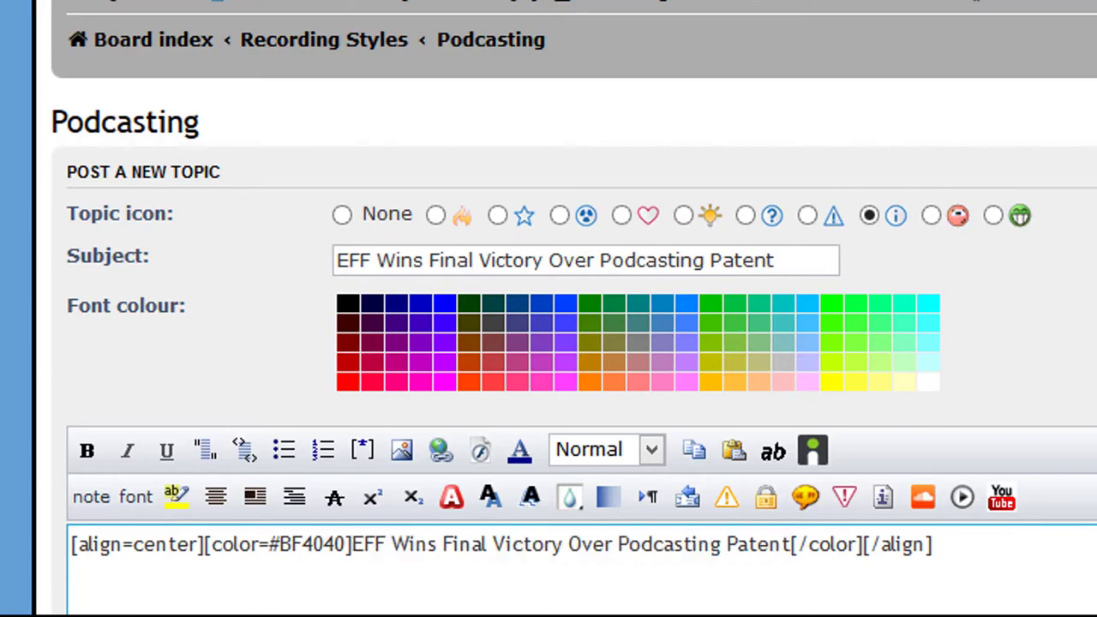
{"action": "key", "text": "ctrl+v"}
{"action": "scroll", "coordinate": [549, 343], "scroll_direction": "down", "scroll_amount": 15}
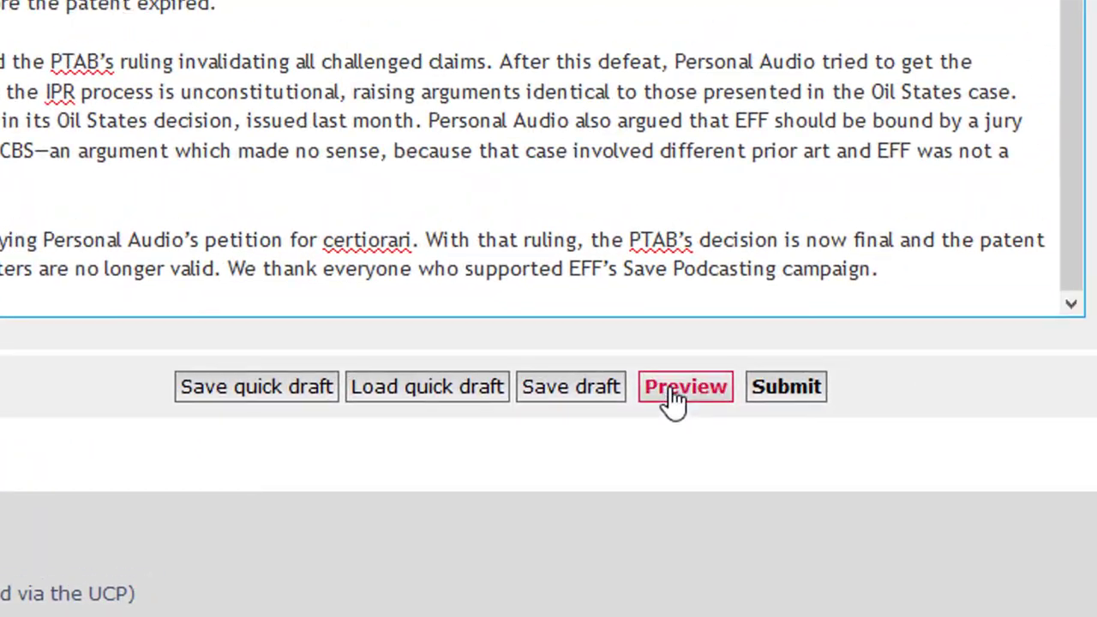
Preview the post to check the red centred title, then return to the editor.
{"action": "left_click", "coordinate": [681, 390]}
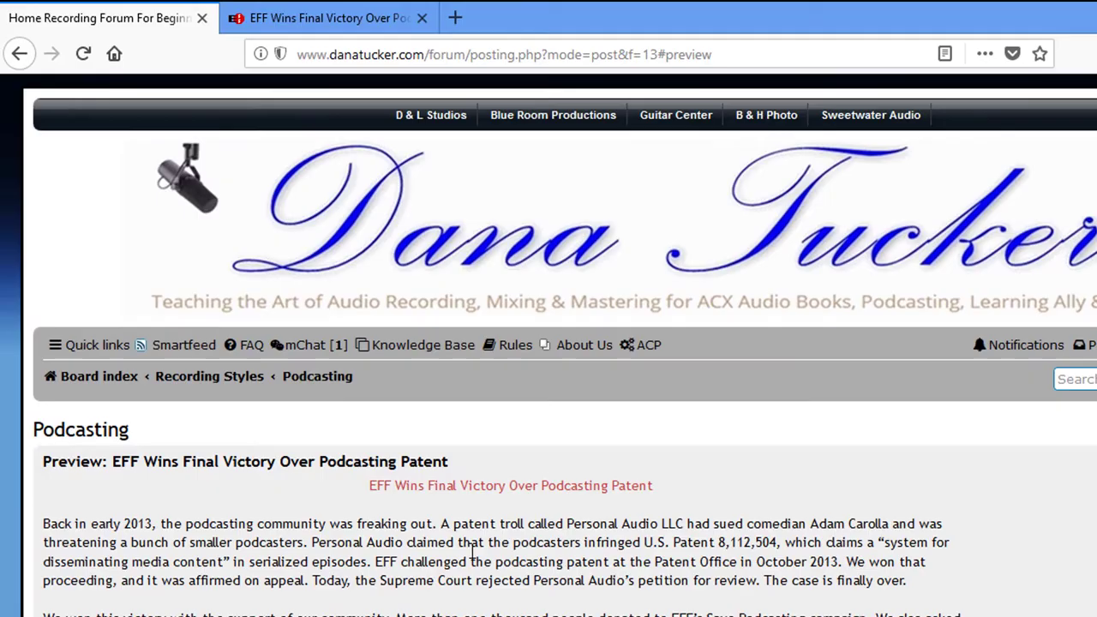
{"action": "scroll", "coordinate": [661, 519], "scroll_direction": "down", "scroll_amount": 10}
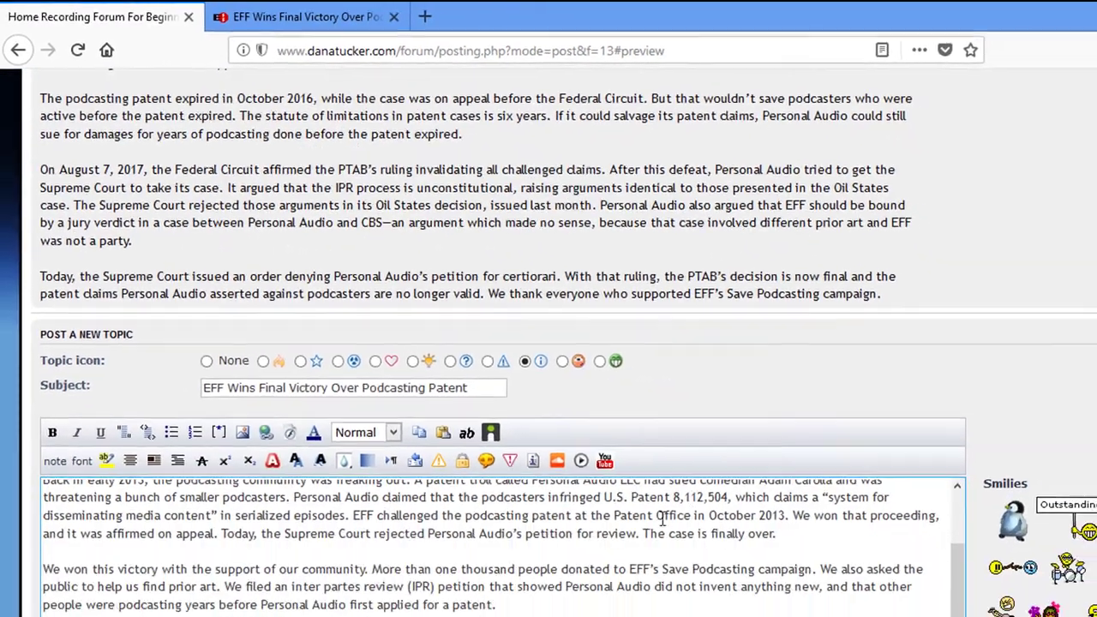
{"action": "scroll", "coordinate": [661, 518], "scroll_direction": "down", "scroll_amount": 2}
{"action": "scroll", "coordinate": [661, 519], "scroll_direction": "up", "scroll_amount": 3}
{"action": "scroll", "coordinate": [692, 326], "scroll_direction": "down", "scroll_amount": 5}
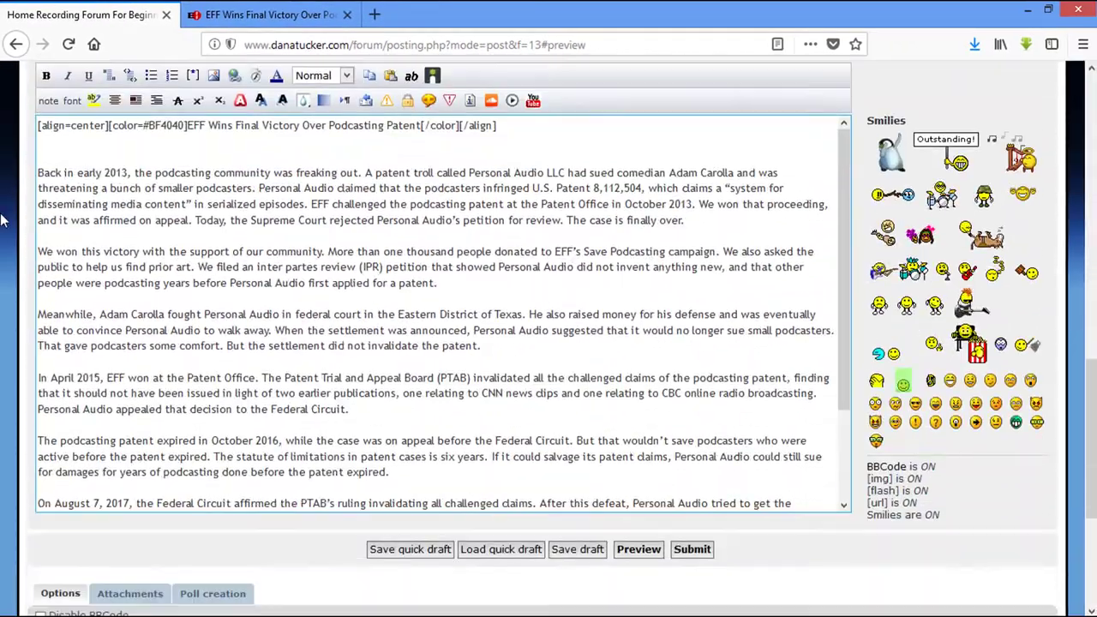
{"action": "left_click", "coordinate": [45, 168]}
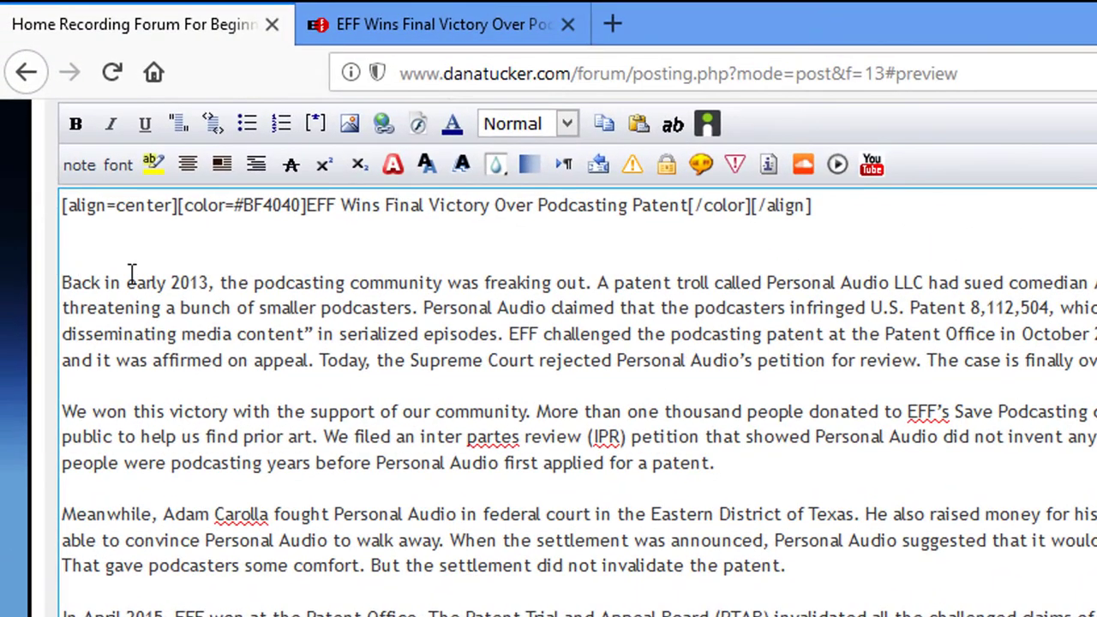
Insert a [float=left][/float] tag pair before the article's first paragraph.
{"action": "scroll", "coordinate": [735, 413], "scroll_direction": "up", "scroll_amount": 3}
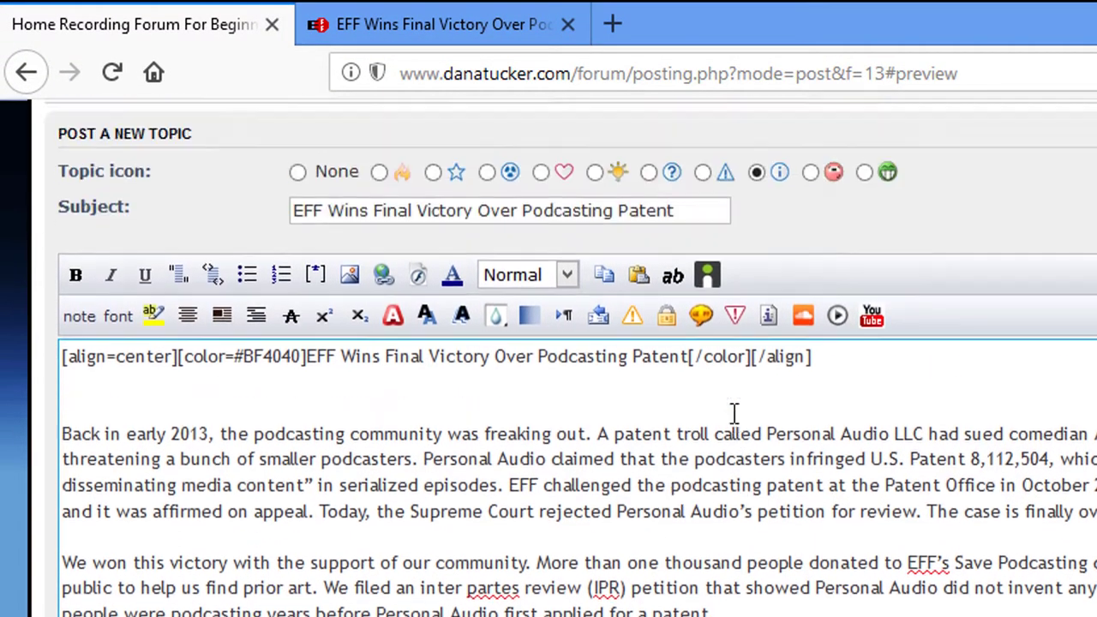
{"action": "scroll", "coordinate": [735, 413], "scroll_direction": "up", "scroll_amount": 2}
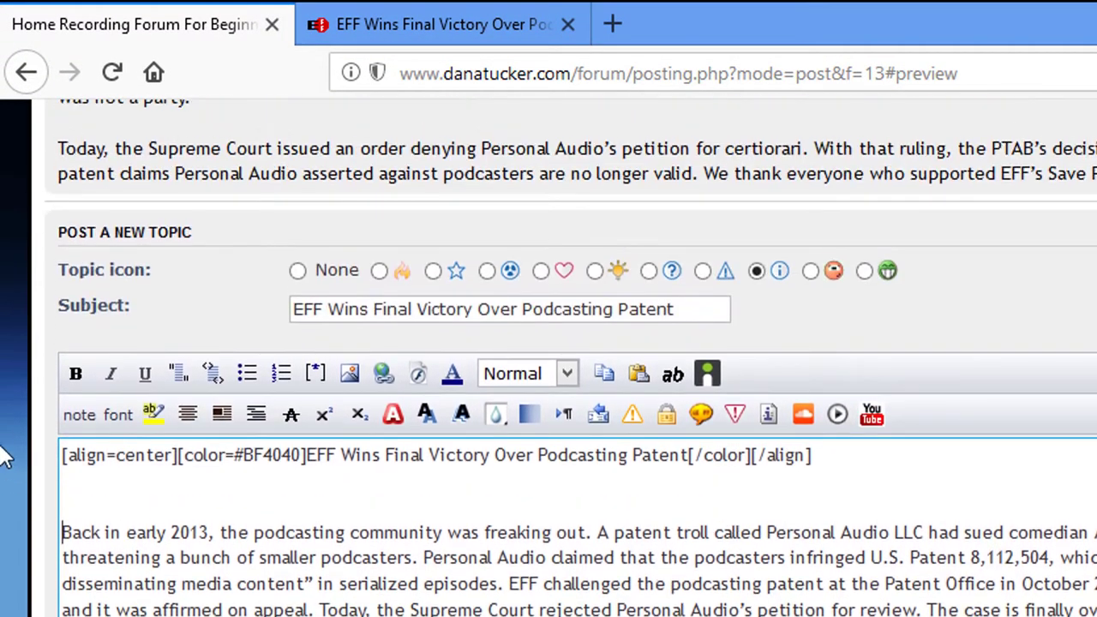
{"action": "left_click", "coordinate": [222, 414]}
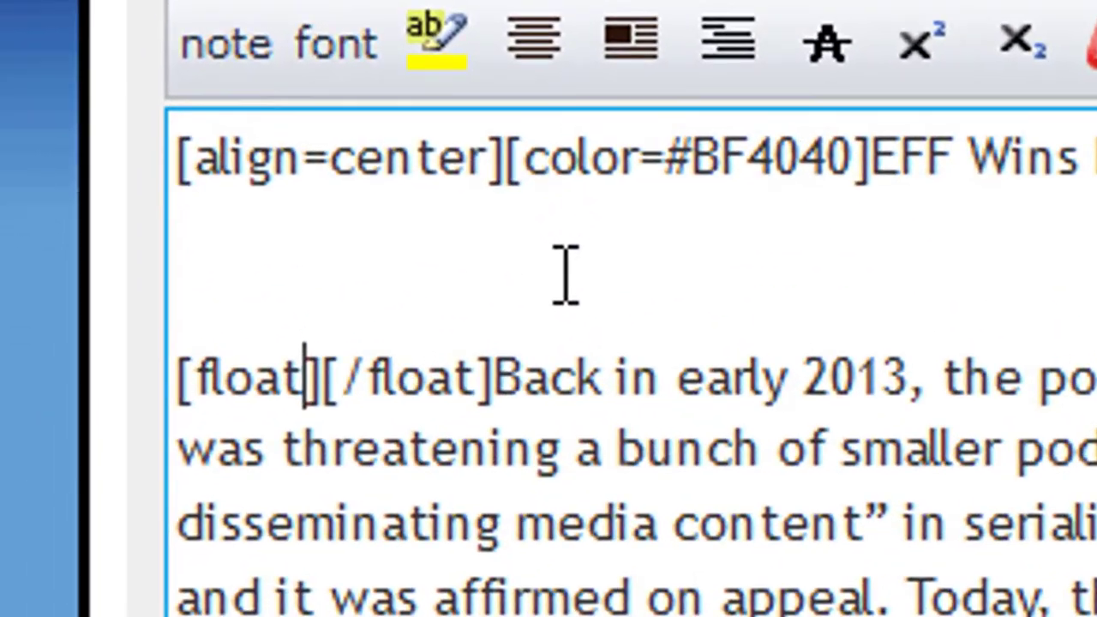
{"action": "type", "text": "="}
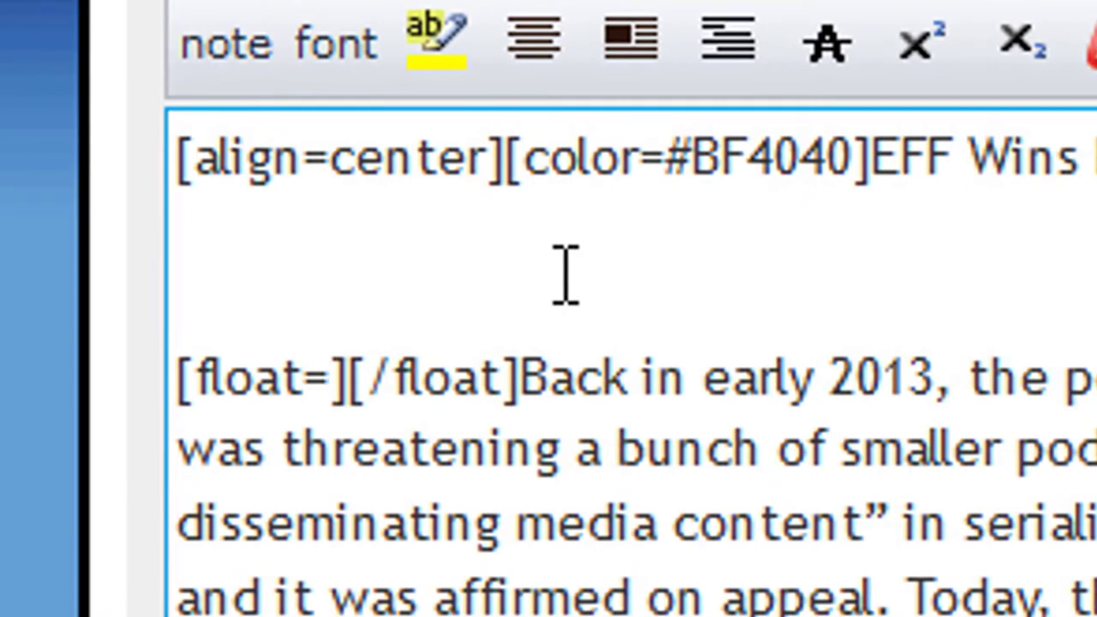
{"action": "type", "text": "left"}
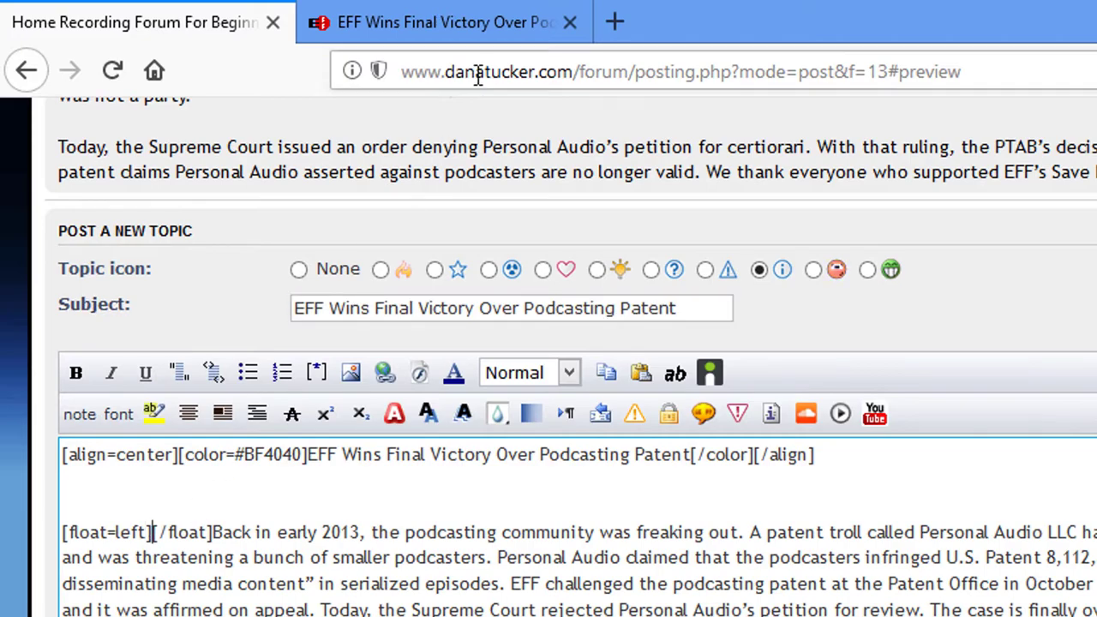
{"action": "left_click", "coordinate": [483, 20]}
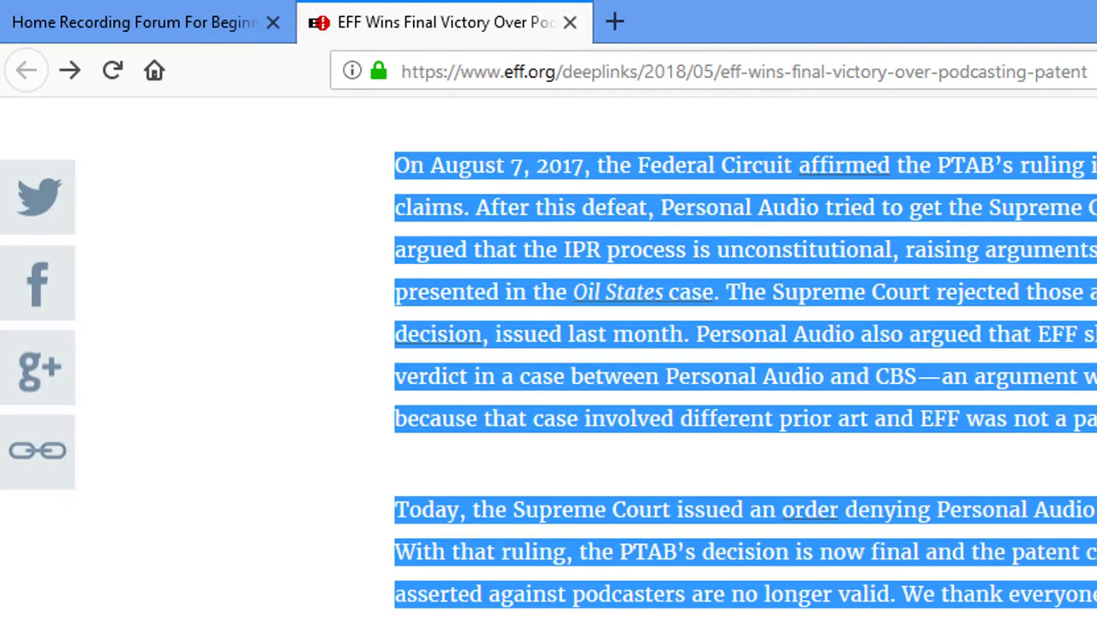
Save the EFF article's microphone header image to the computer.
{"action": "key", "text": "Home"}
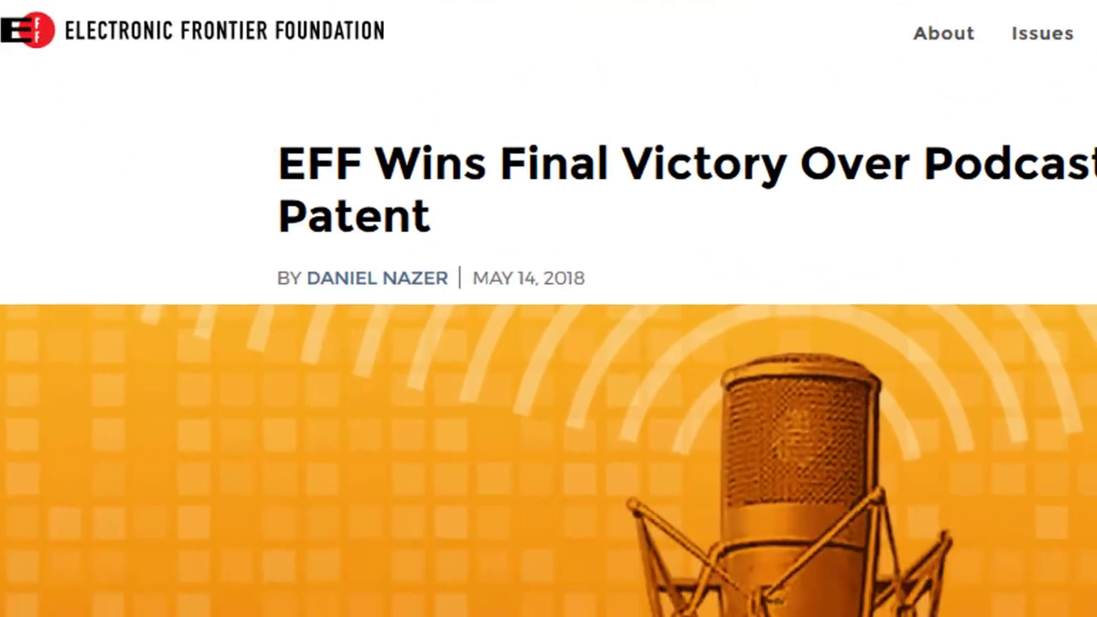
{"action": "right_click", "coordinate": [865, 613]}
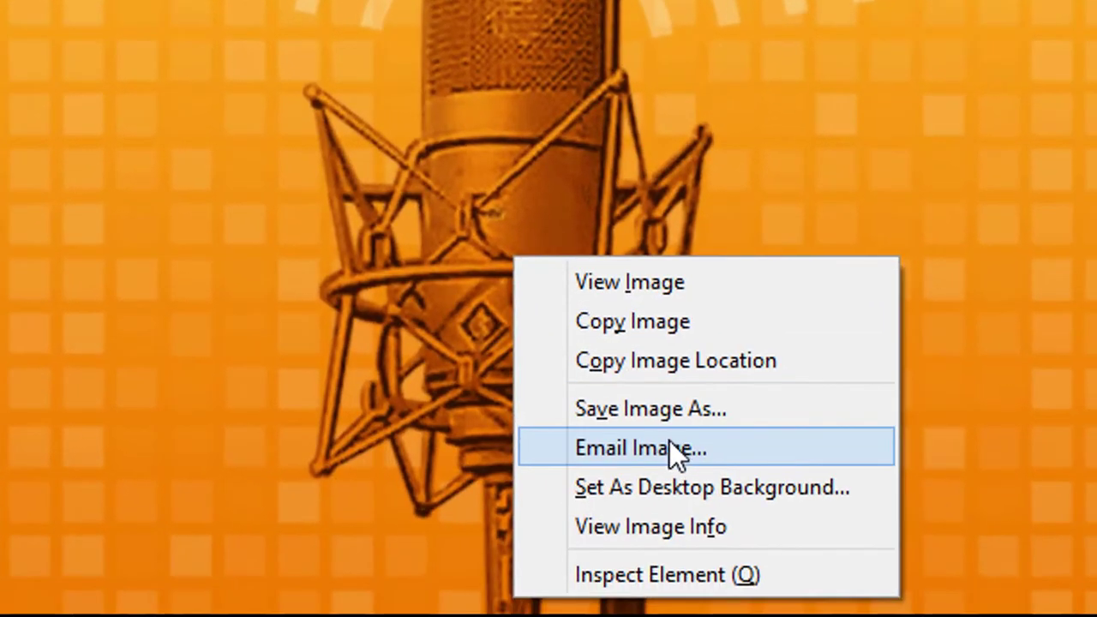
{"action": "left_click", "coordinate": [605, 410]}
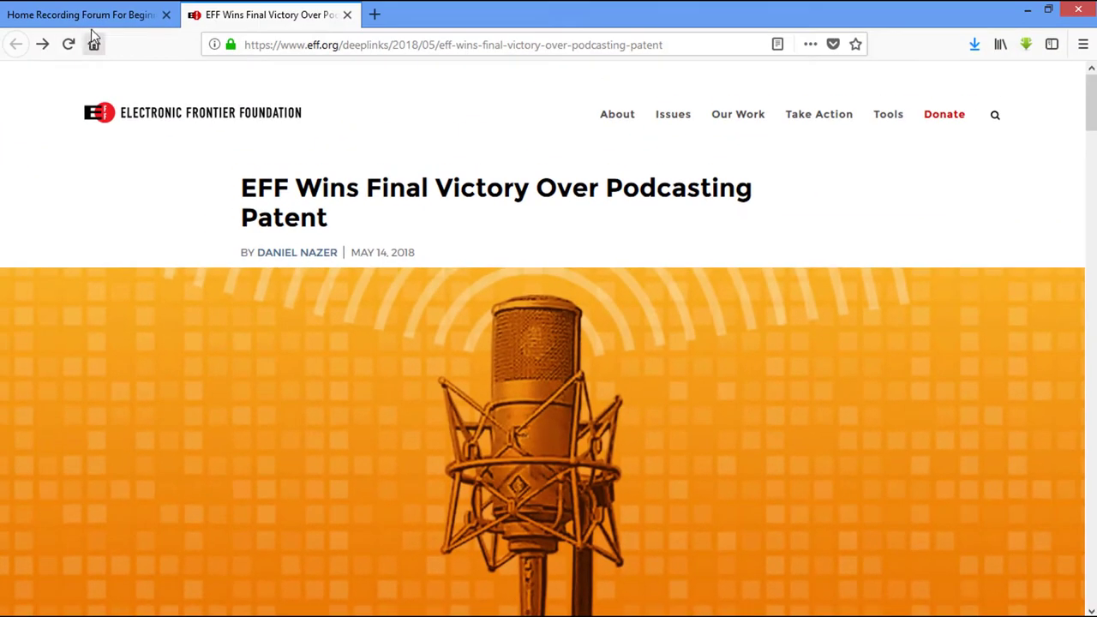
{"action": "left_click", "coordinate": [111, 15]}
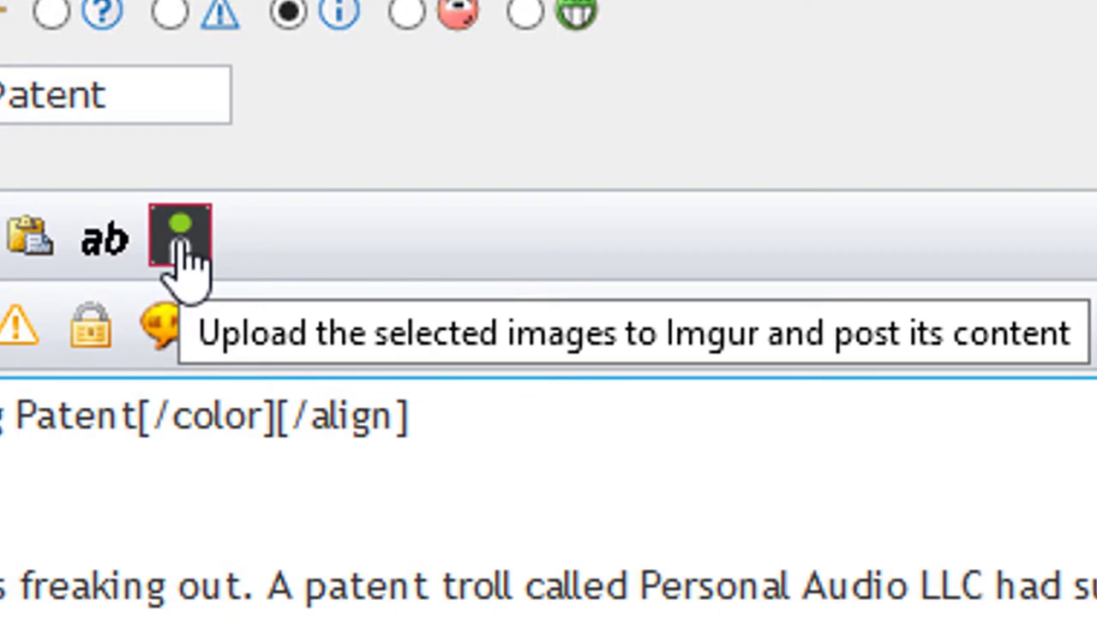
{"action": "left_click", "coordinate": [181, 244]}
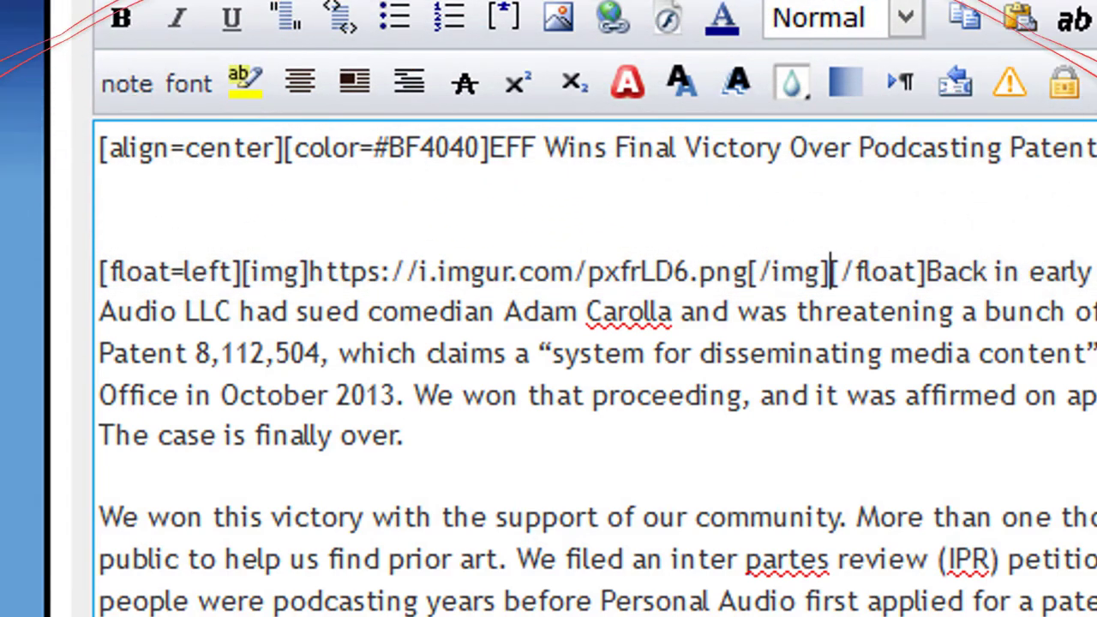
{"action": "scroll", "coordinate": [549, 385], "scroll_direction": "down", "scroll_amount": 3}
{"action": "scroll", "coordinate": [1088, 257], "scroll_direction": "down", "scroll_amount": 3}
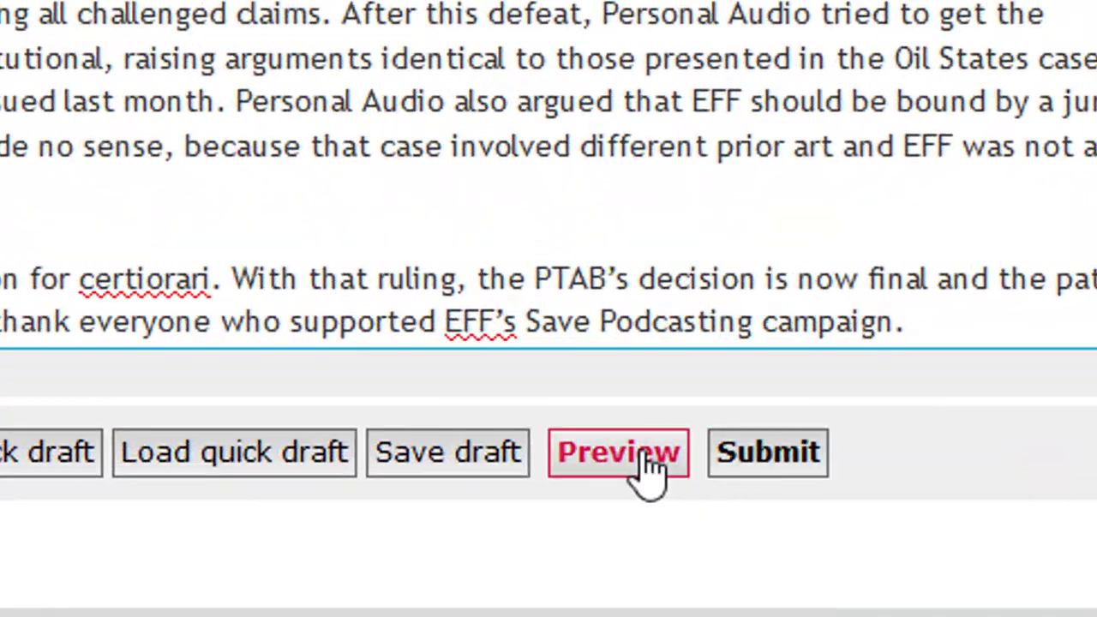
Preview the post, then enlarge the microphone image and close the enlarged view.
{"action": "left_click", "coordinate": [644, 458]}
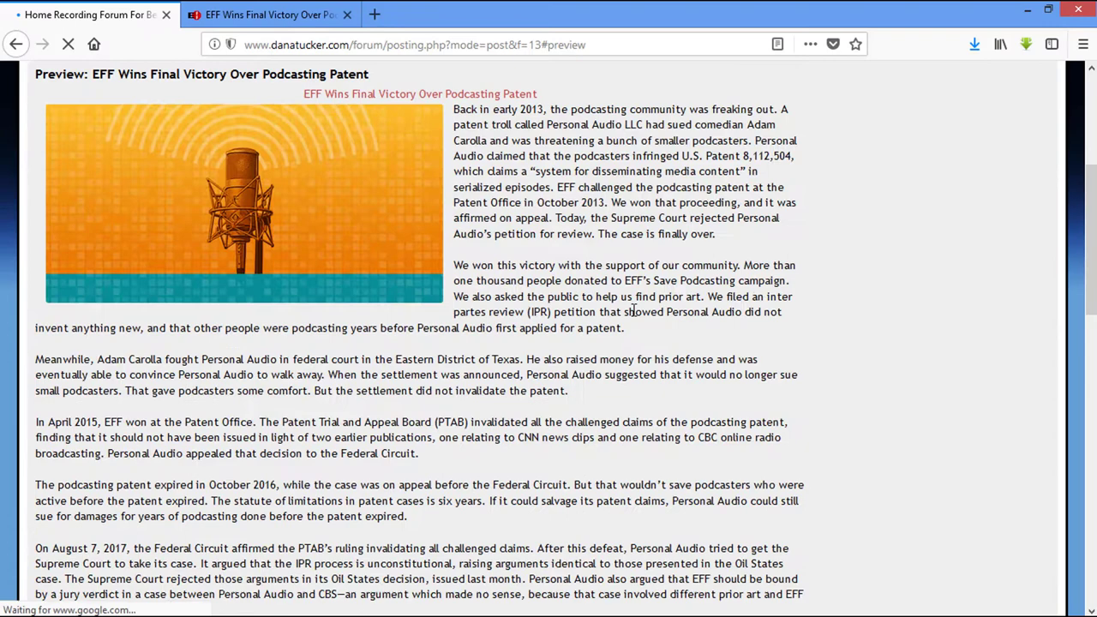
{"action": "scroll", "coordinate": [641, 296], "scroll_direction": "up", "scroll_amount": 3}
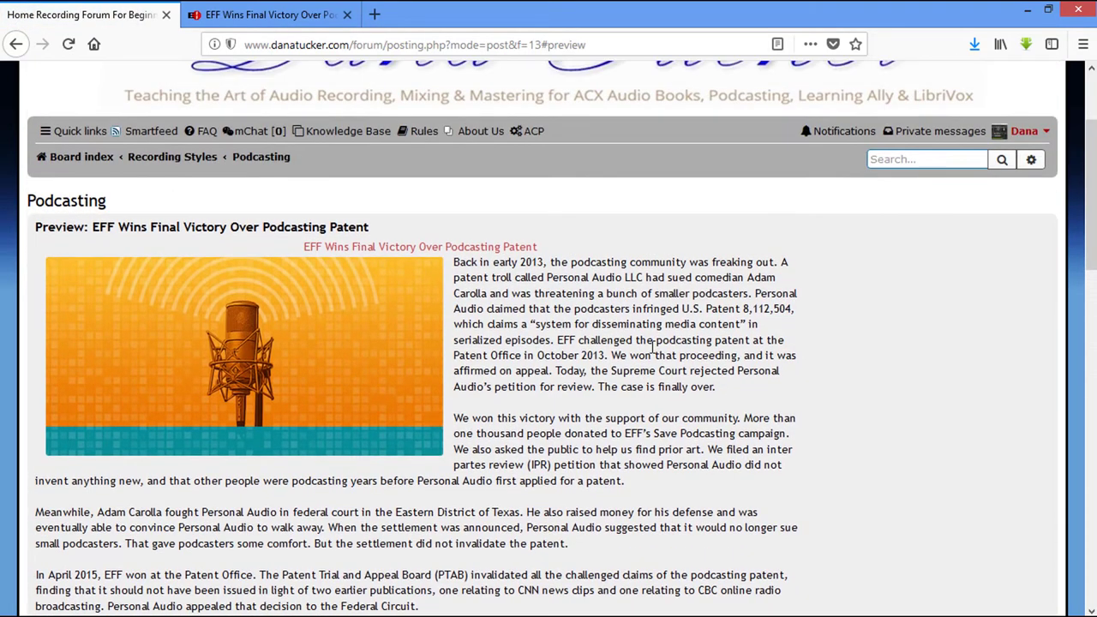
{"action": "left_click", "coordinate": [308, 350]}
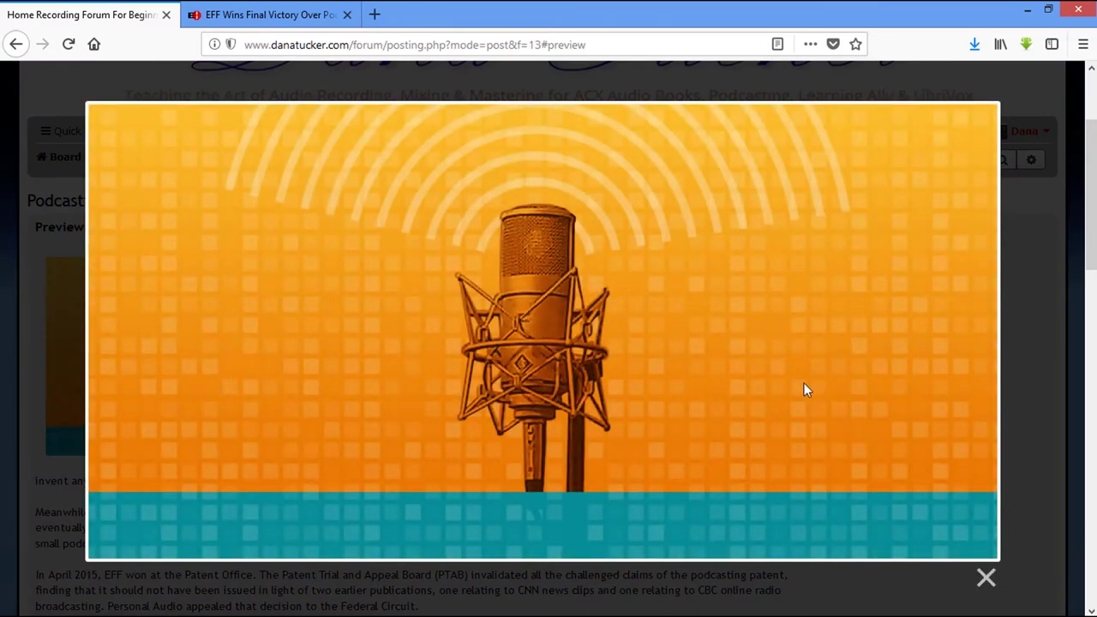
{"action": "left_click", "coordinate": [987, 581]}
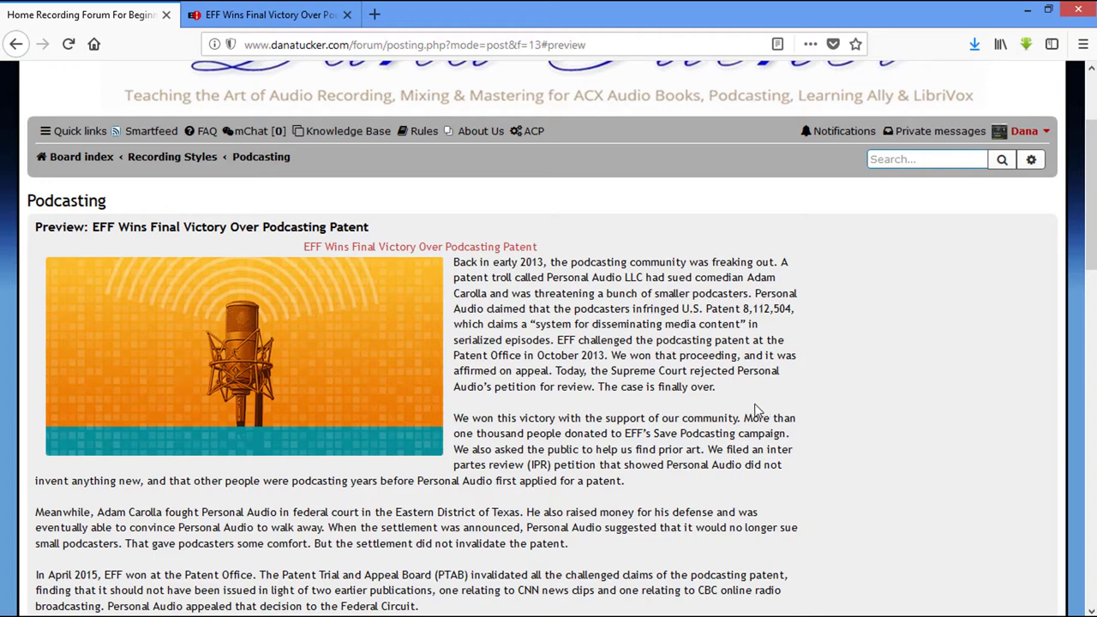
{"action": "scroll", "coordinate": [739, 420], "scroll_direction": "down", "scroll_amount": 10}
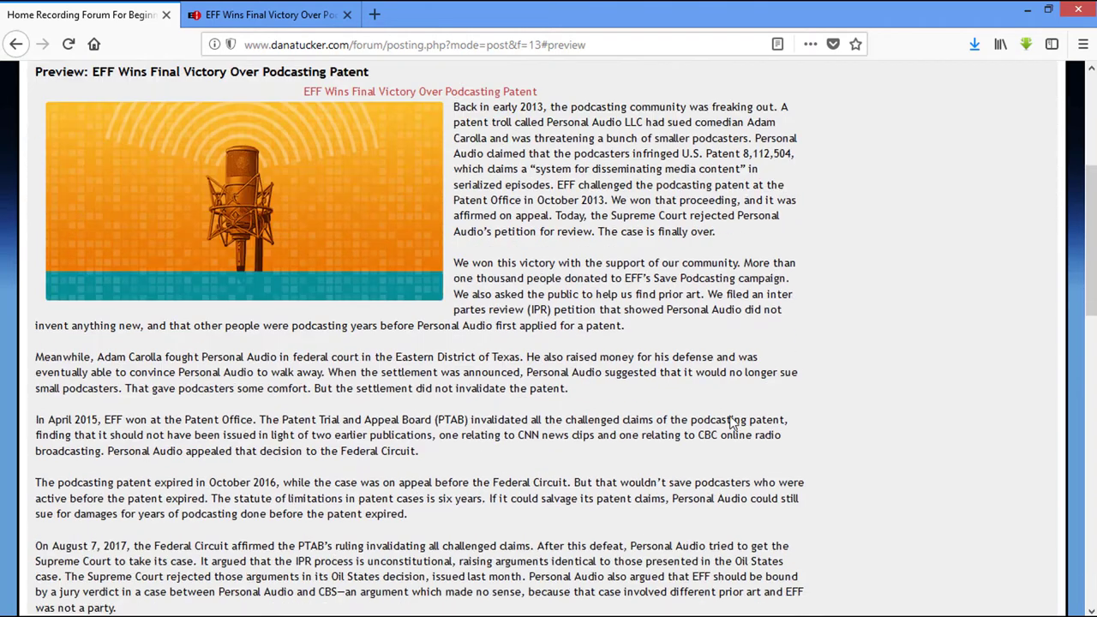
{"action": "scroll", "coordinate": [836, 292], "scroll_direction": "up", "scroll_amount": 3}
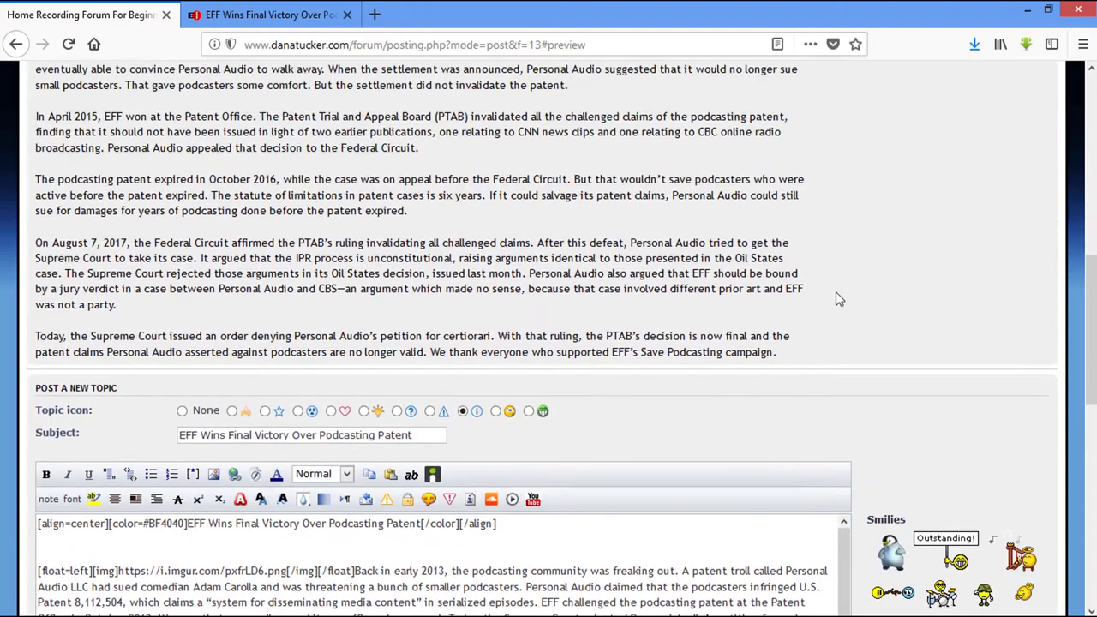
Append 'You can read the original story' after the message's final sentence.
{"action": "scroll", "coordinate": [711, 386], "scroll_direction": "down", "scroll_amount": 5}
{"action": "scroll", "coordinate": [711, 386], "scroll_direction": "down", "scroll_amount": 10}
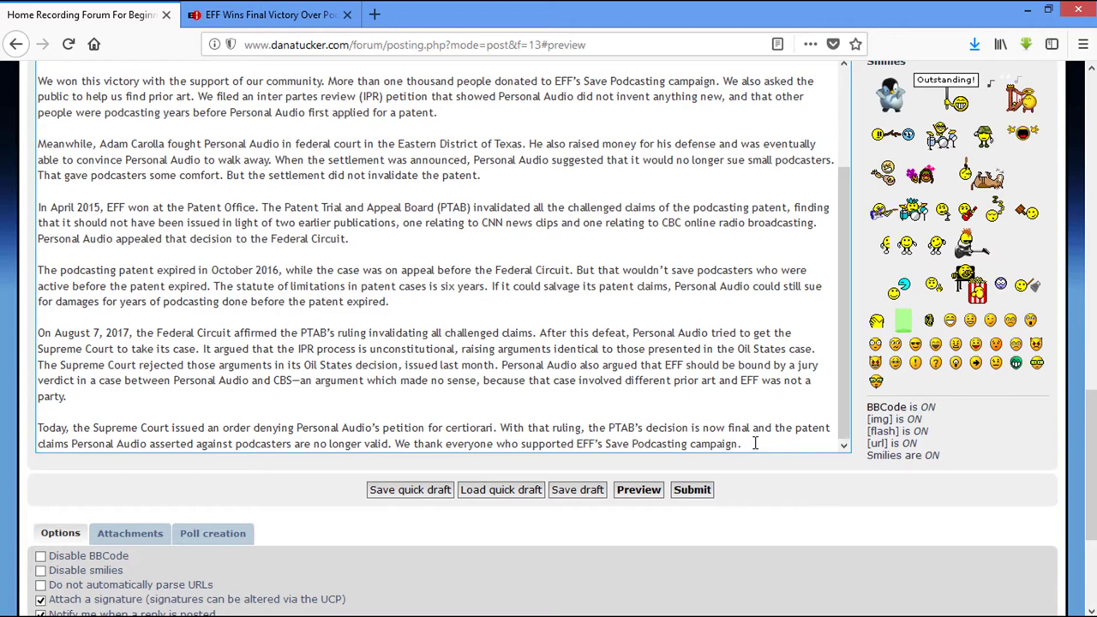
{"action": "left_click", "coordinate": [752, 443]}
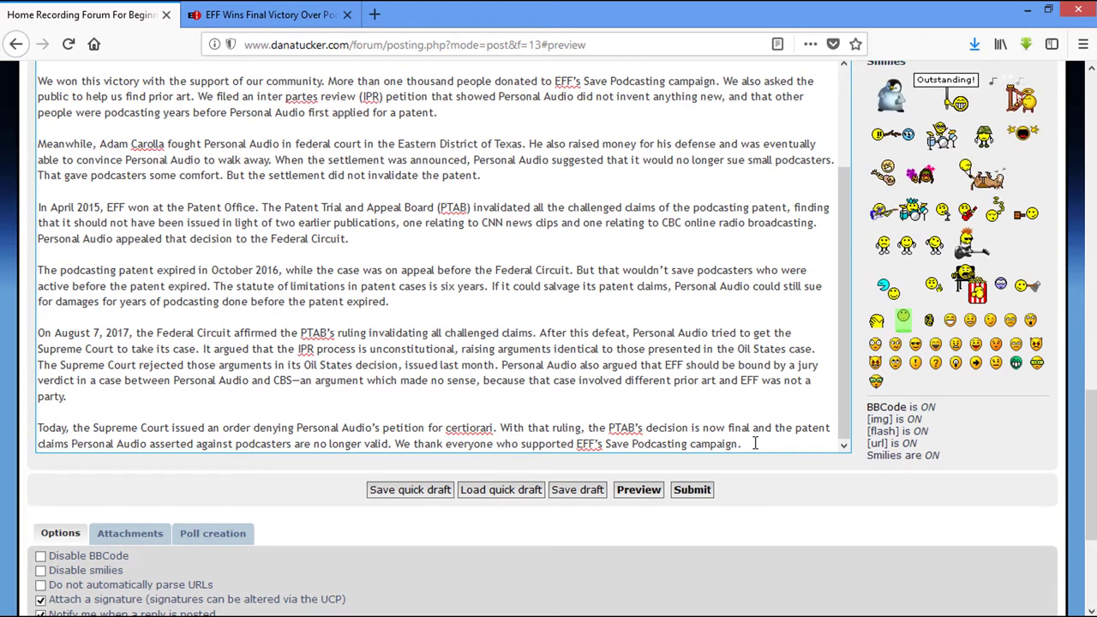
{"action": "type", "text": "You c"}
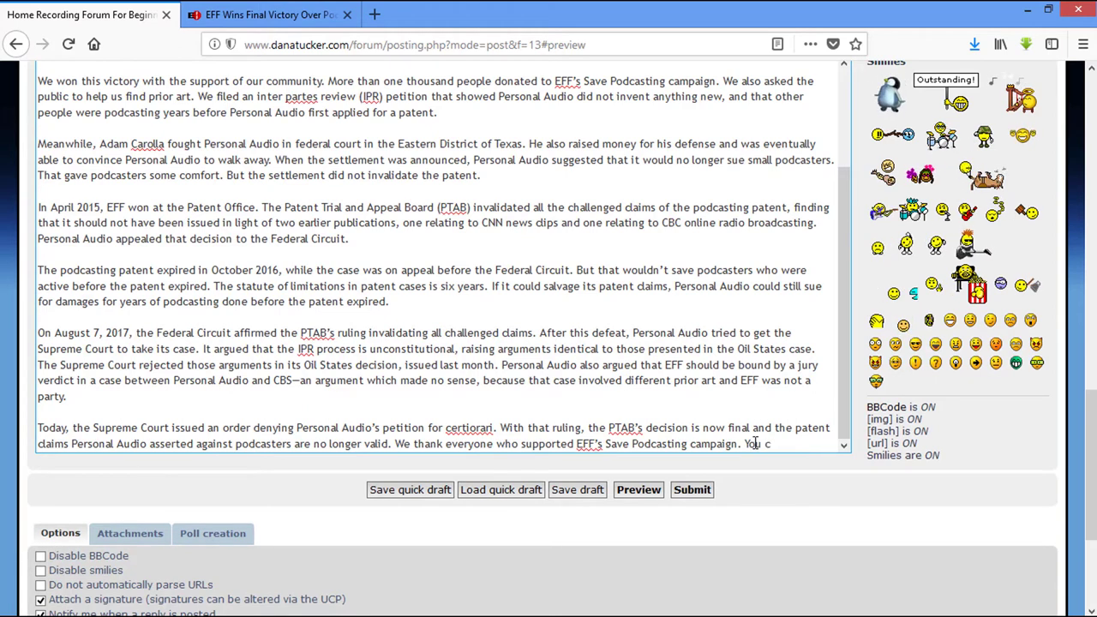
{"action": "type", "text": "an read "}
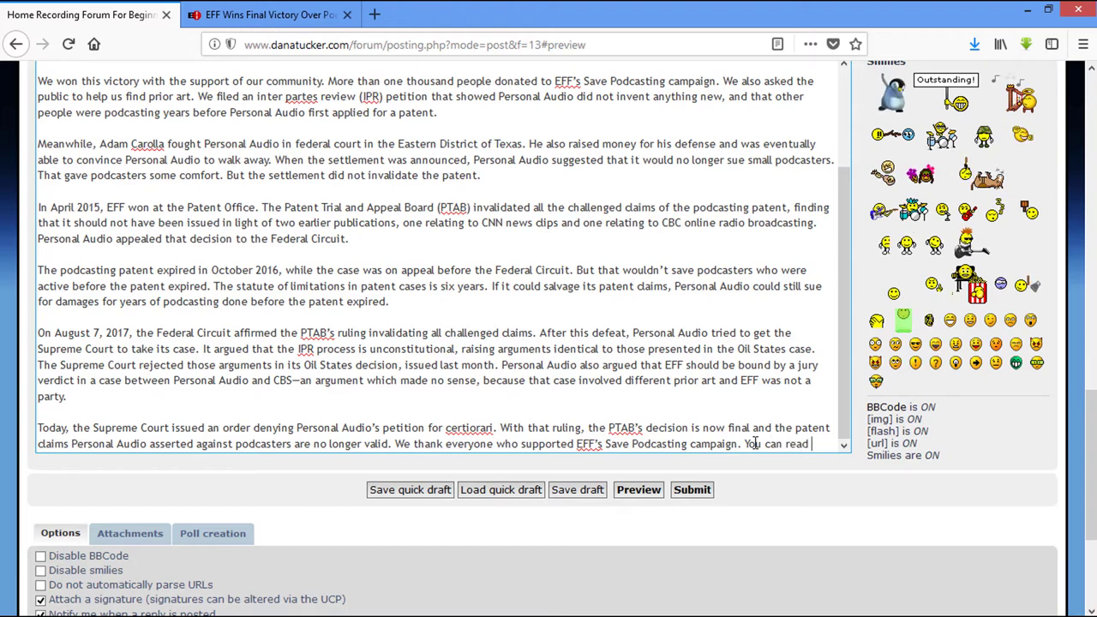
{"action": "type", "text": "the orig"}
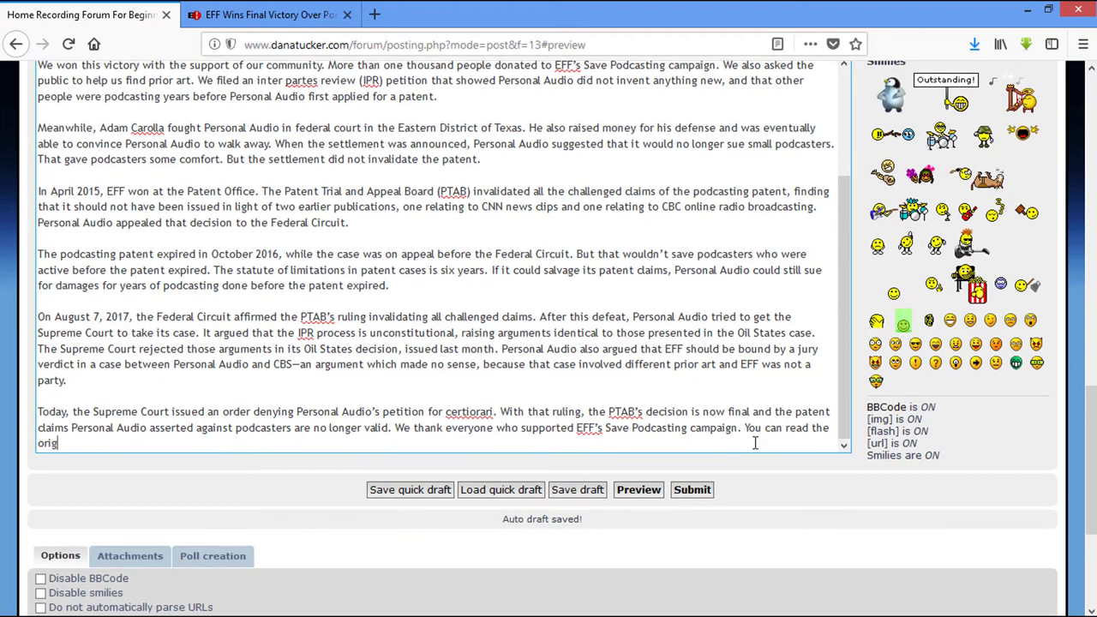
{"action": "type", "text": "inal st"}
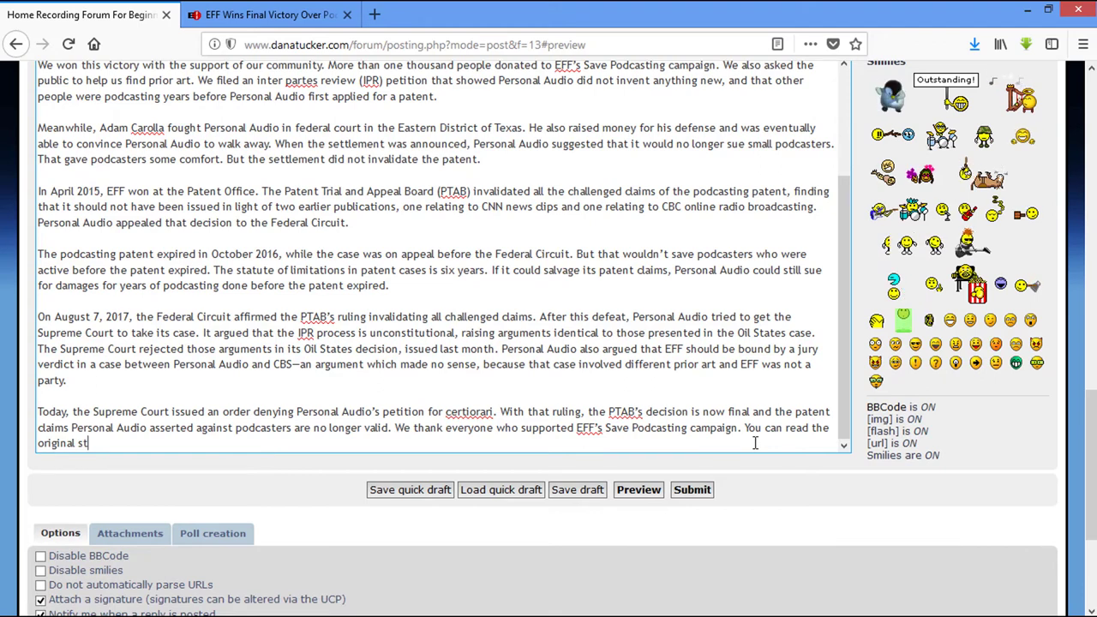
{"action": "type", "text": "ory here."}
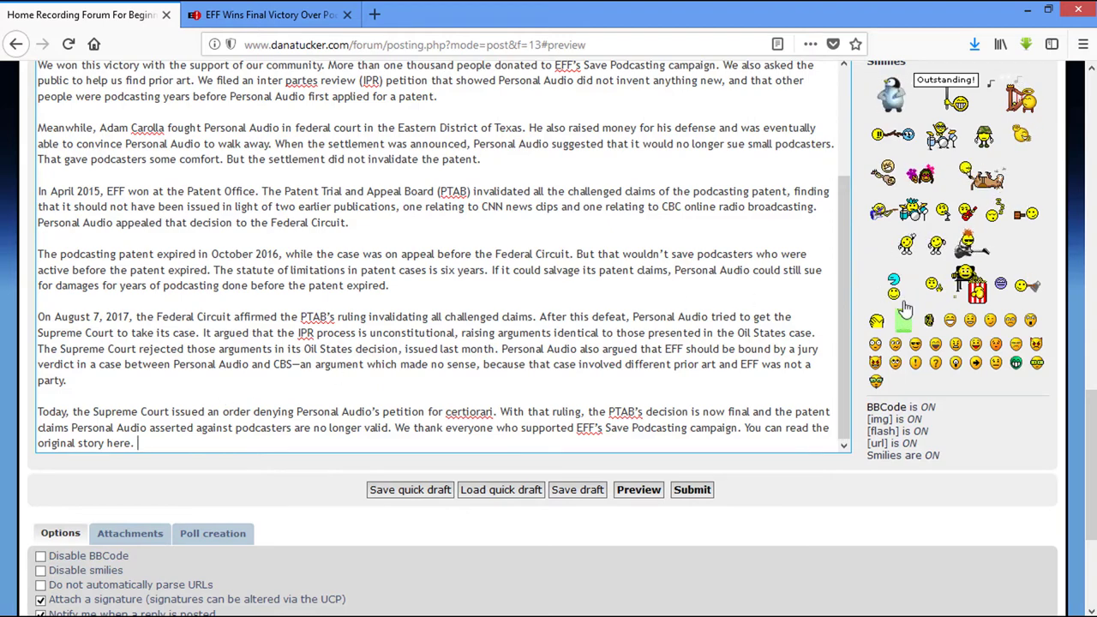
{"action": "scroll", "coordinate": [1089, 414], "scroll_direction": "up", "scroll_amount": 5}
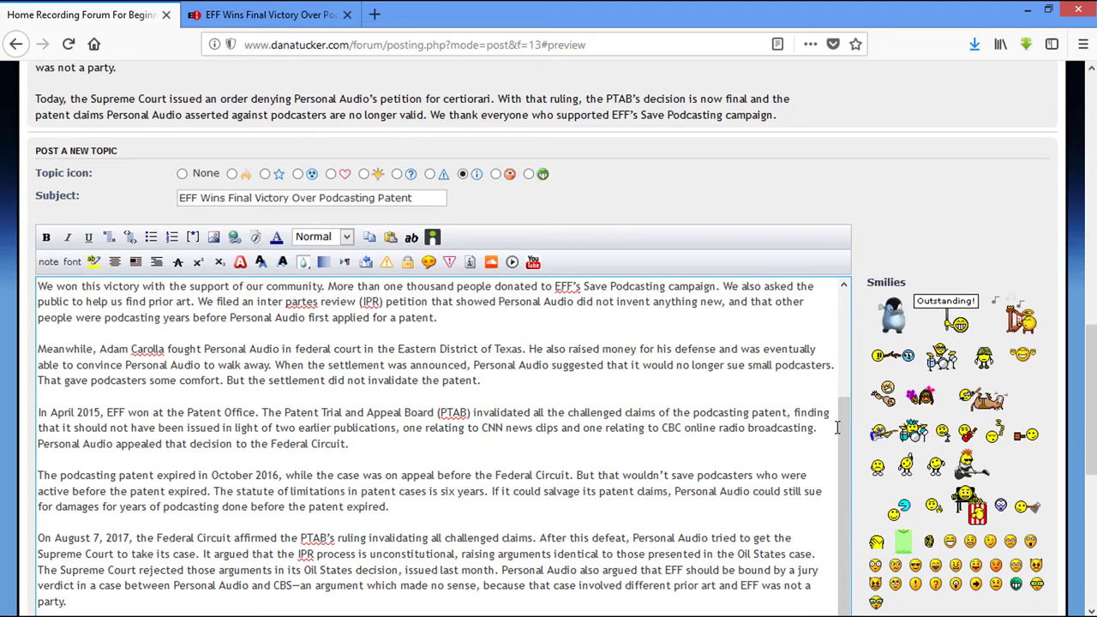
{"action": "scroll", "coordinate": [840, 466], "scroll_direction": "down", "scroll_amount": 3}
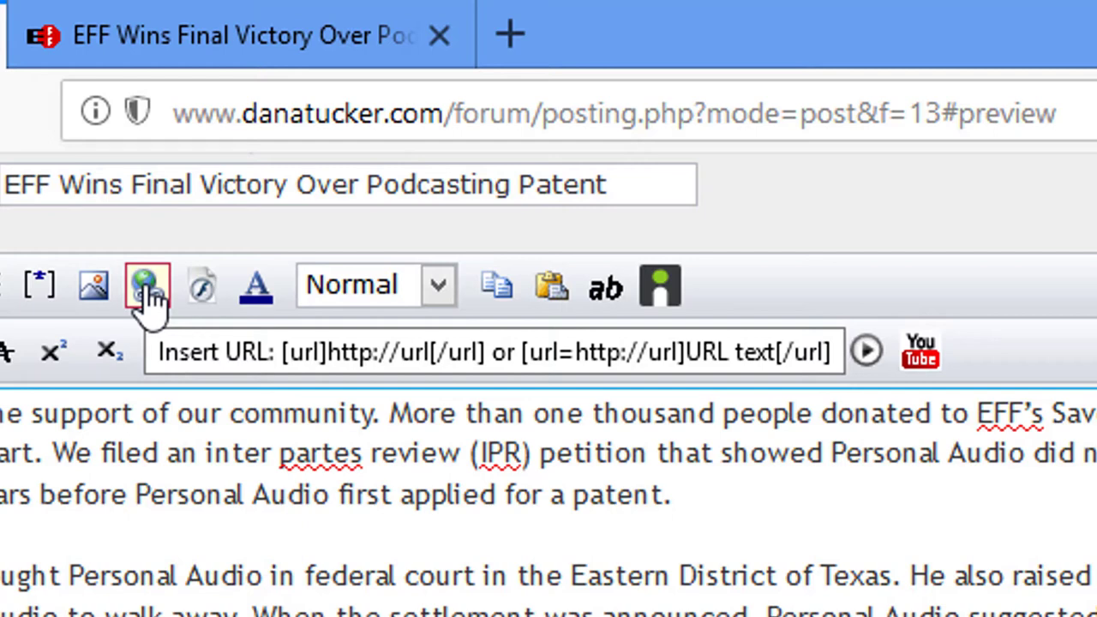
Start a web link in the message and bring up copy options for the EFF article's address.
{"action": "left_click", "coordinate": [147, 287]}
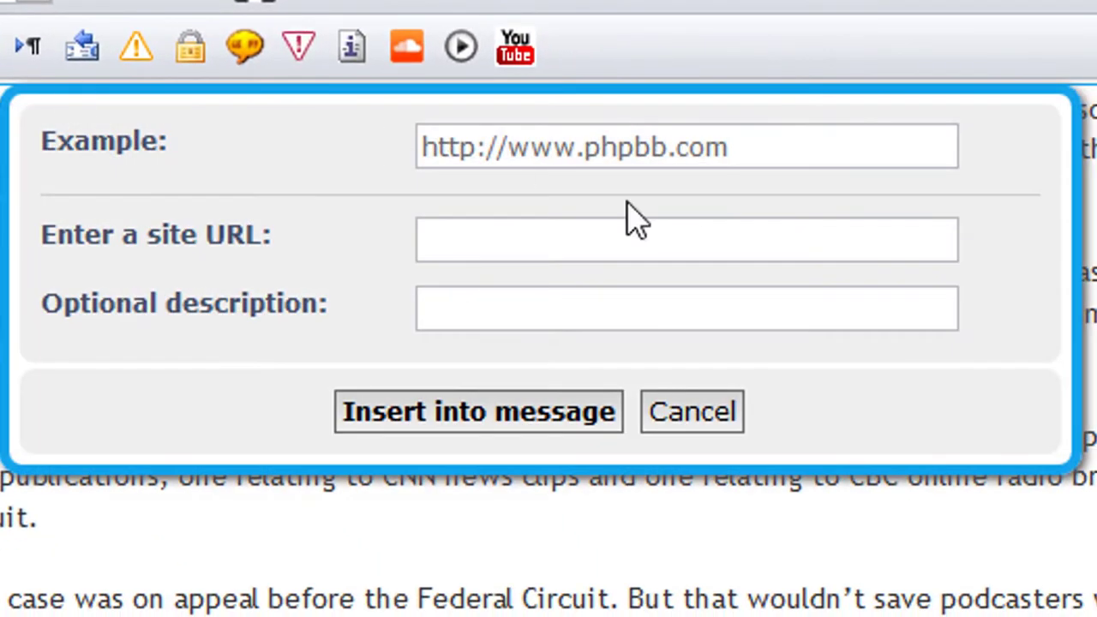
{"action": "left_click", "coordinate": [551, 249]}
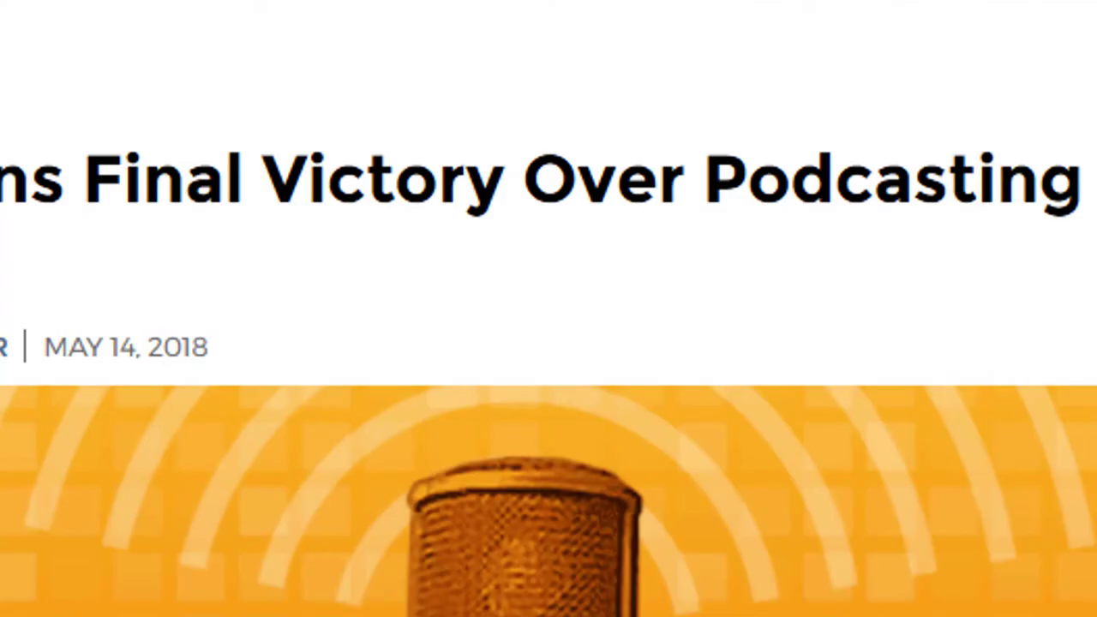
{"action": "right_click", "coordinate": [144, 1]}
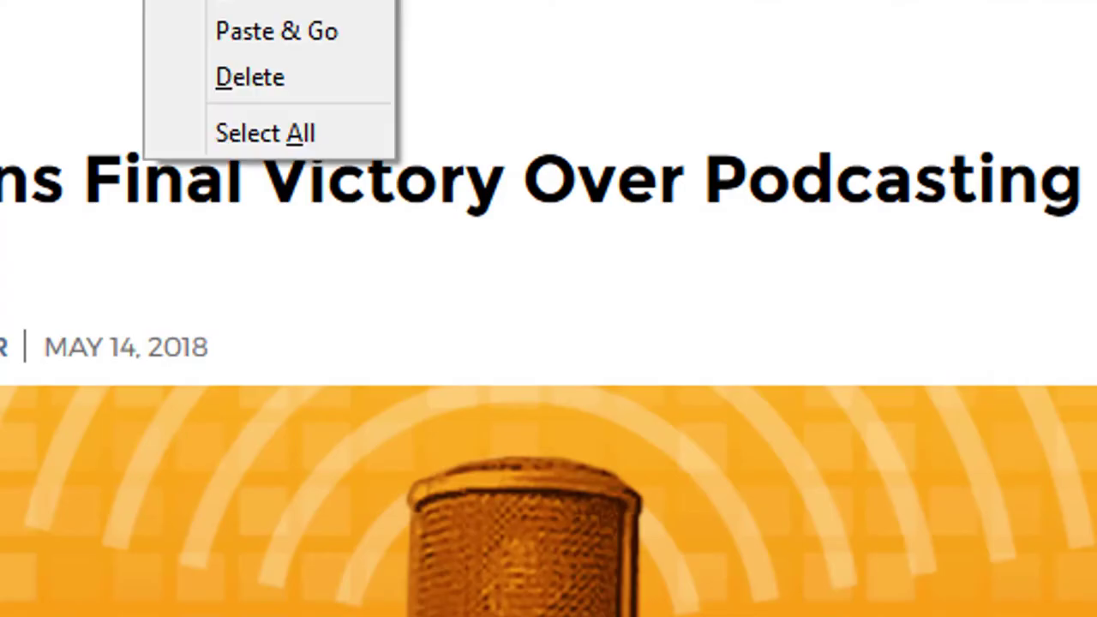
Insert a link to the EFF article address, described as 'Link to website'.
{"action": "key", "text": "Escape"}
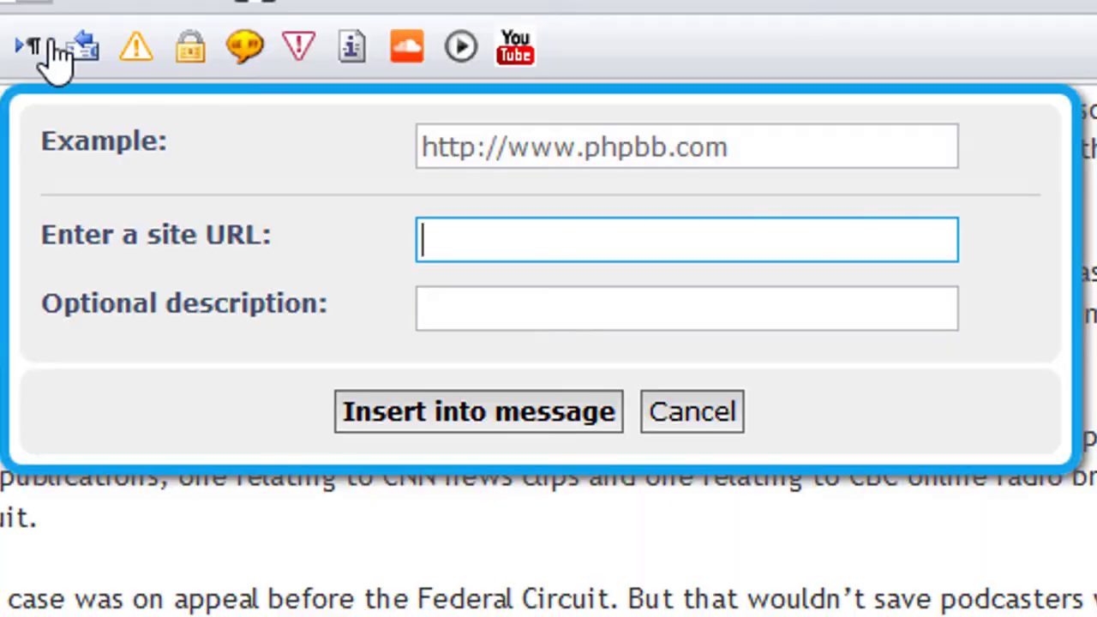
{"action": "right_click", "coordinate": [463, 238]}
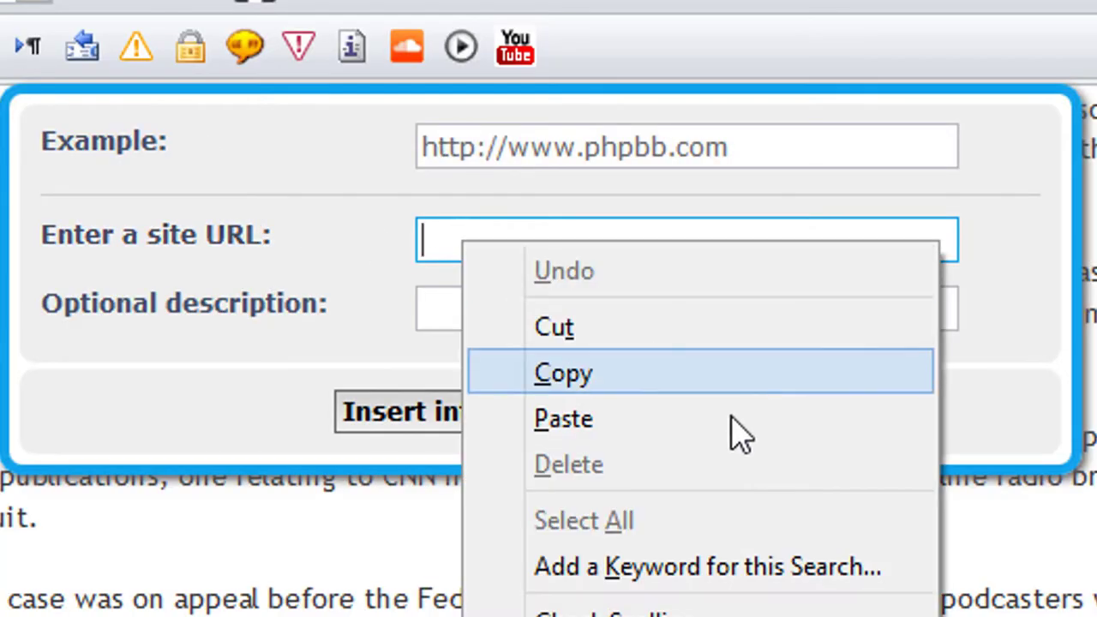
{"action": "left_click", "coordinate": [676, 421]}
{"action": "left_click", "coordinate": [707, 300]}
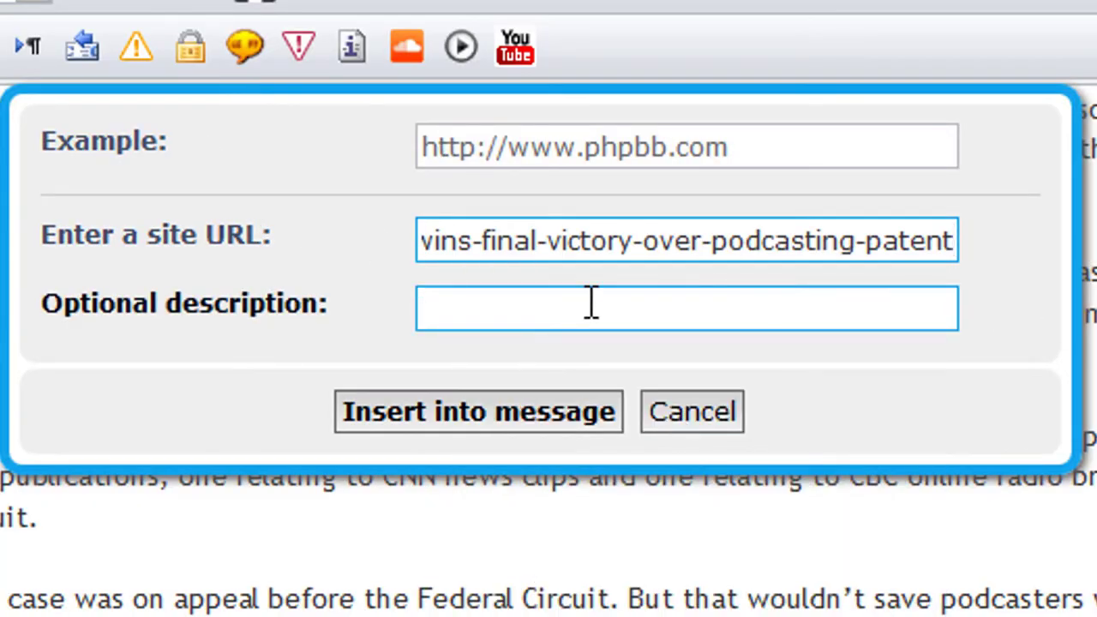
{"action": "left_click", "coordinate": [591, 304]}
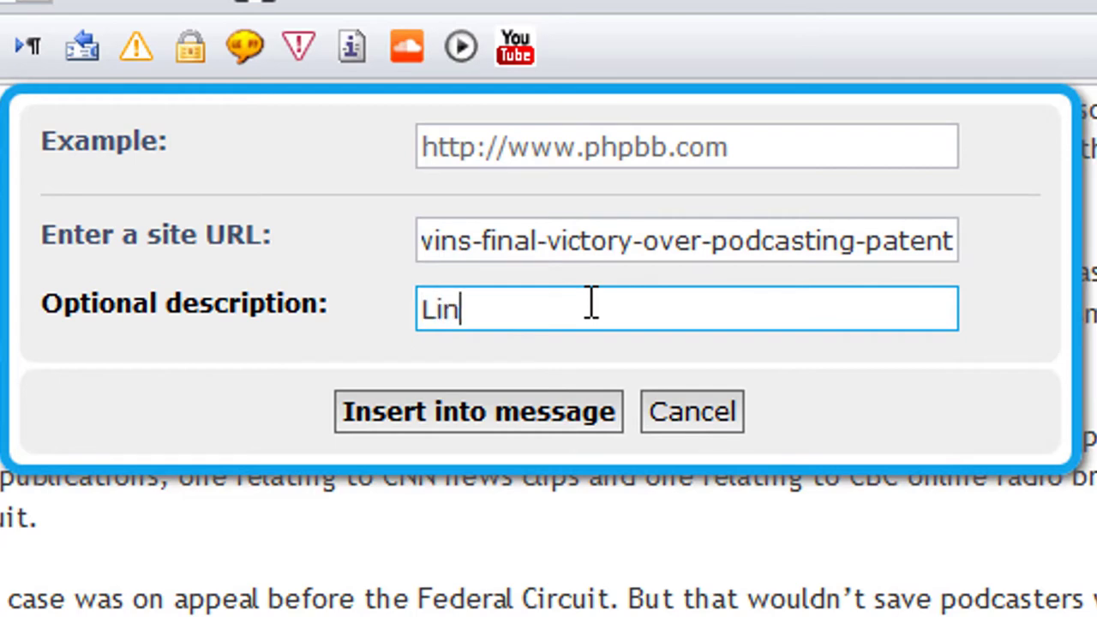
{"action": "type", "text": "Link to website"}
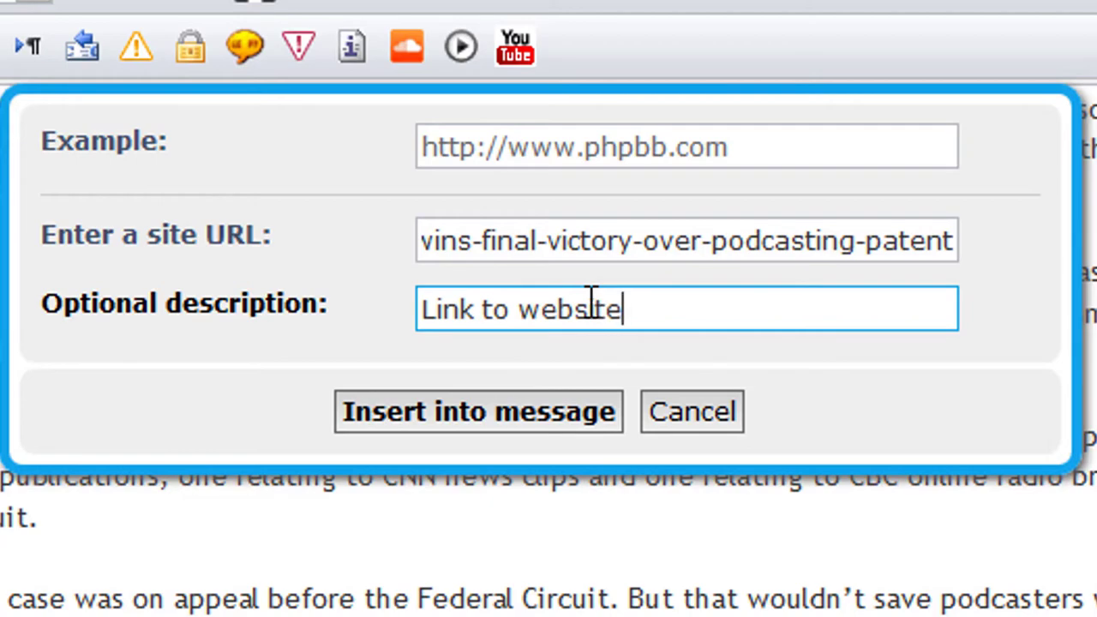
{"action": "left_click", "coordinate": [539, 409]}
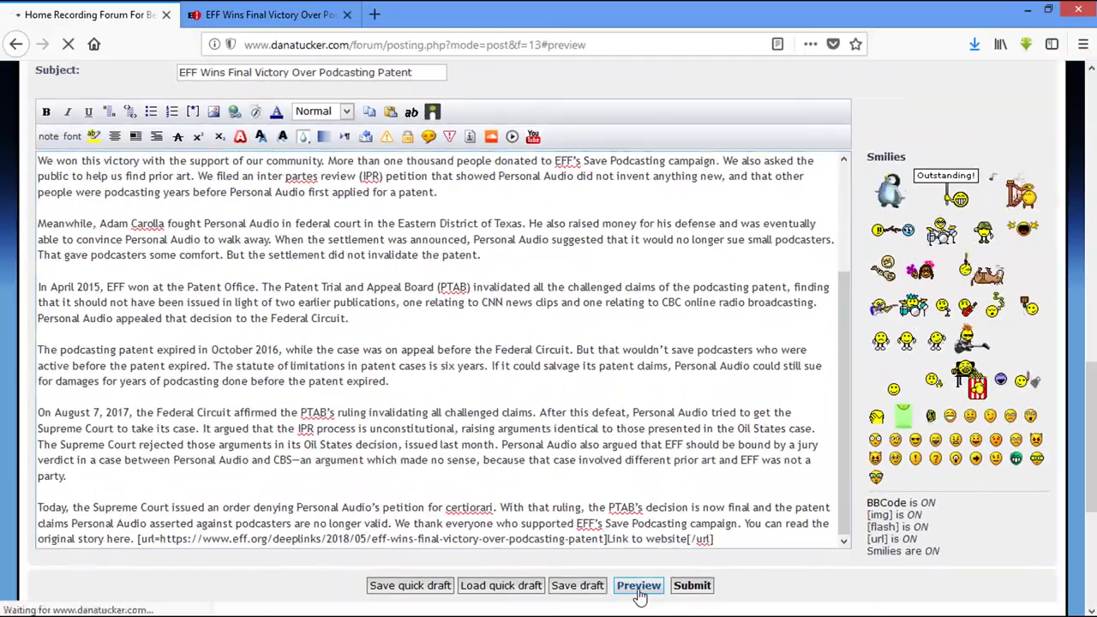
{"action": "left_click", "coordinate": [639, 586]}
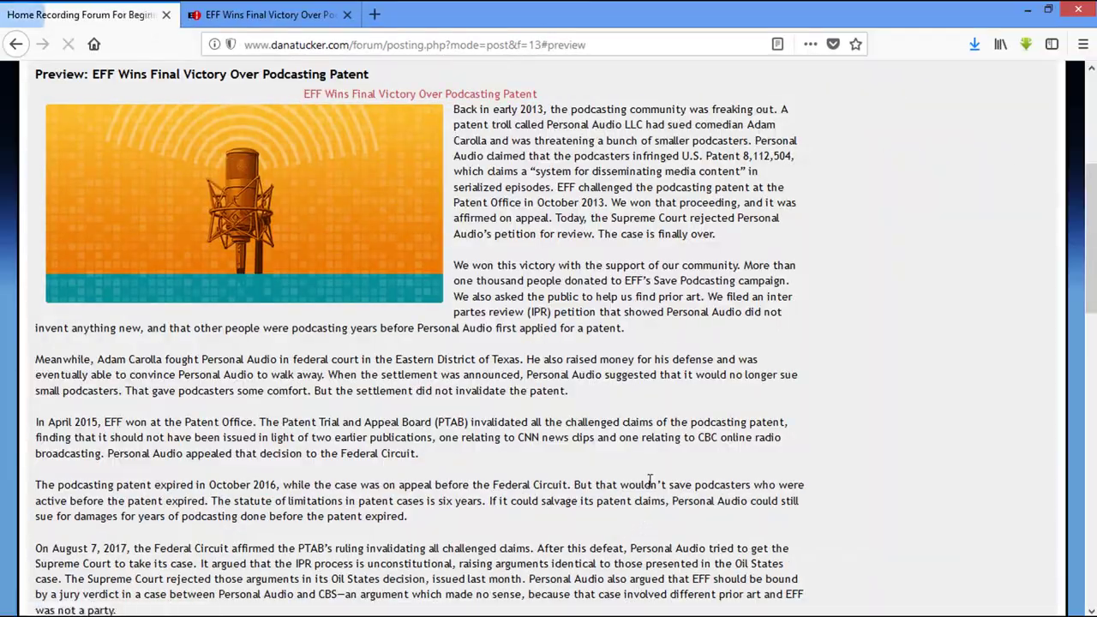
{"action": "scroll", "coordinate": [639, 591], "scroll_direction": "down", "scroll_amount": 5}
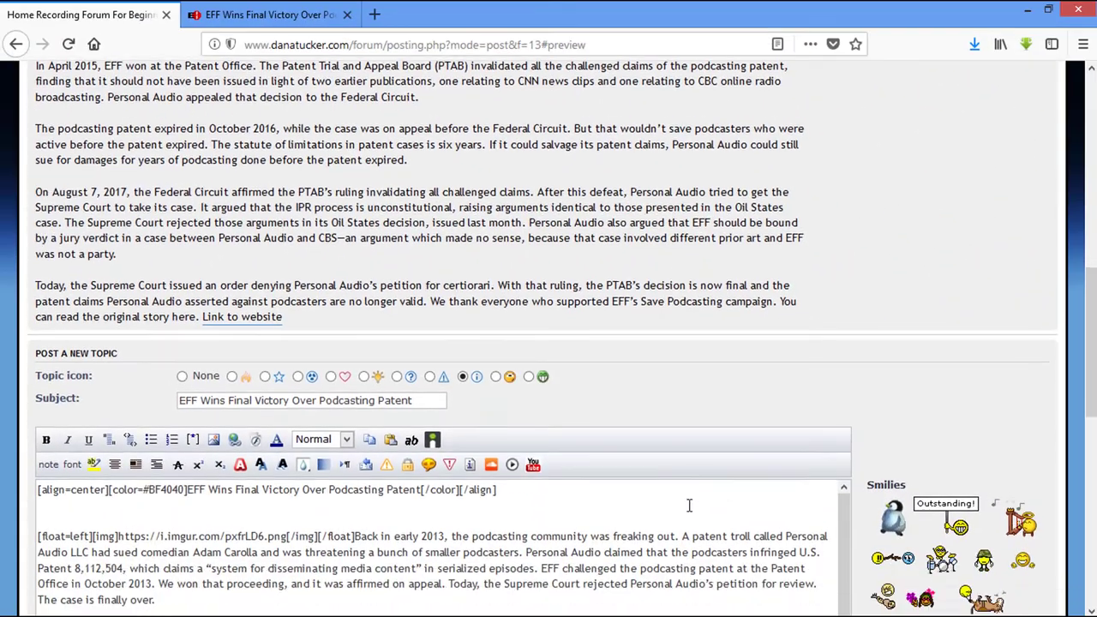
{"action": "scroll", "coordinate": [586, 479], "scroll_direction": "down", "scroll_amount": 8}
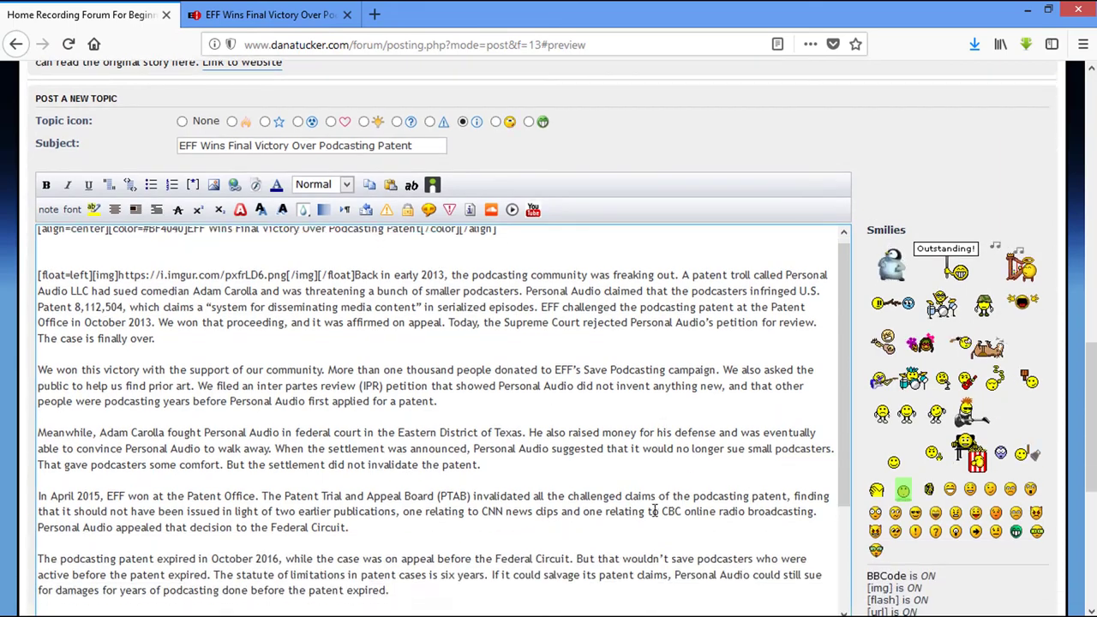
{"action": "scroll", "coordinate": [566, 463], "scroll_direction": "down", "scroll_amount": 3}
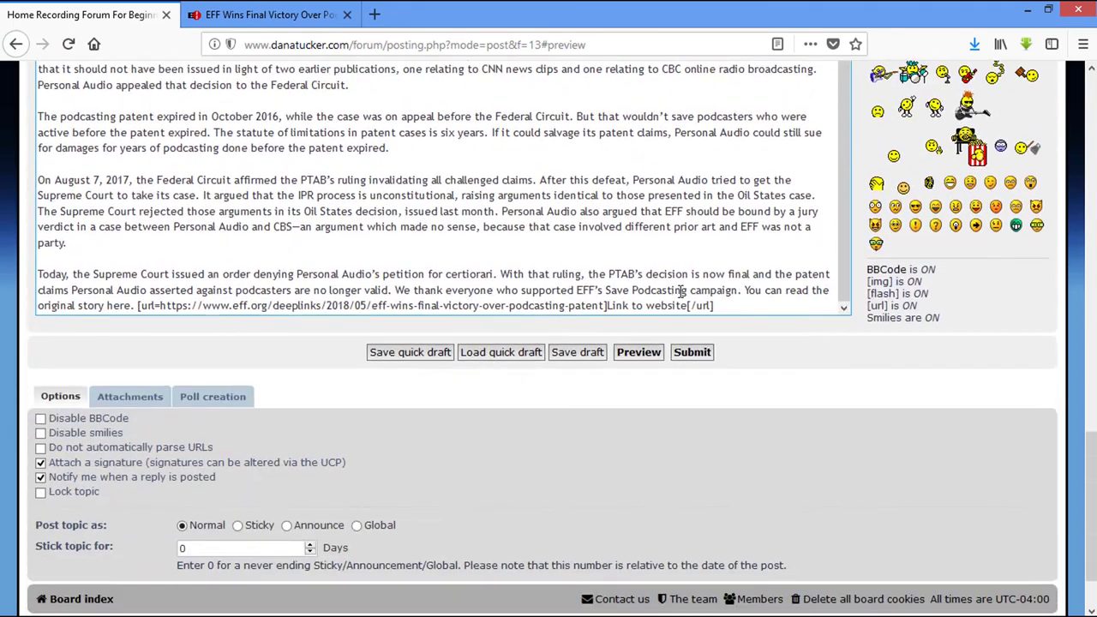
{"action": "scroll", "coordinate": [694, 300], "scroll_direction": "down", "scroll_amount": 1}
{"action": "scroll", "coordinate": [690, 326], "scroll_direction": "up", "scroll_amount": 3}
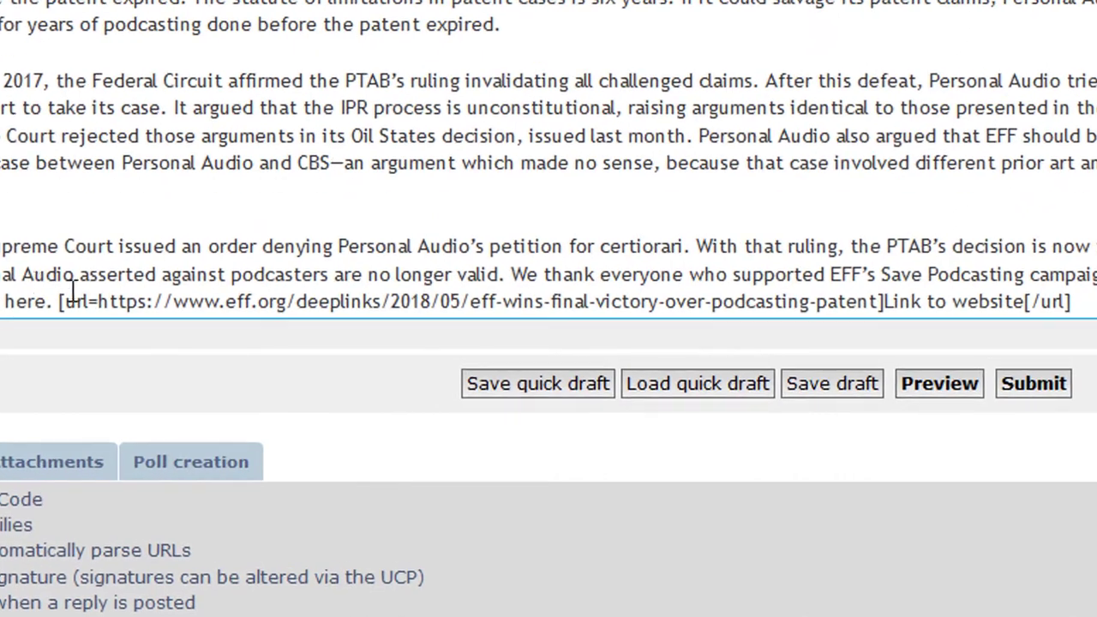
Delete the old 'Link to website' link code from the message.
{"action": "left_click", "coordinate": [130, 370]}
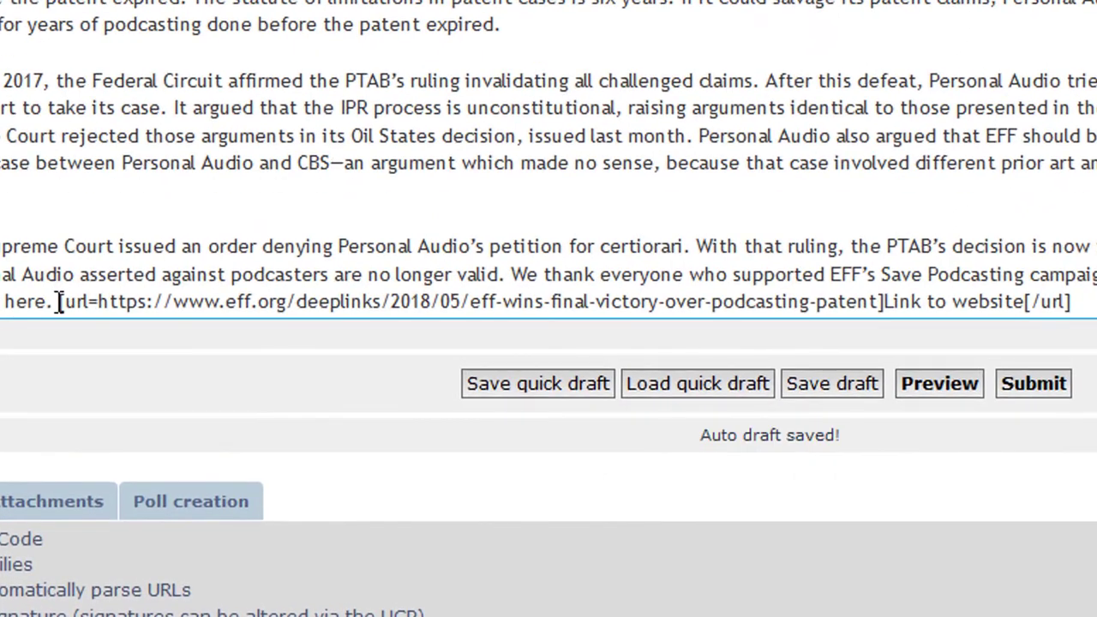
{"action": "left_click_drag", "start_coordinate": [112, 309], "coordinate": [1071, 305]}
{"action": "key", "text": "BackSpace"}
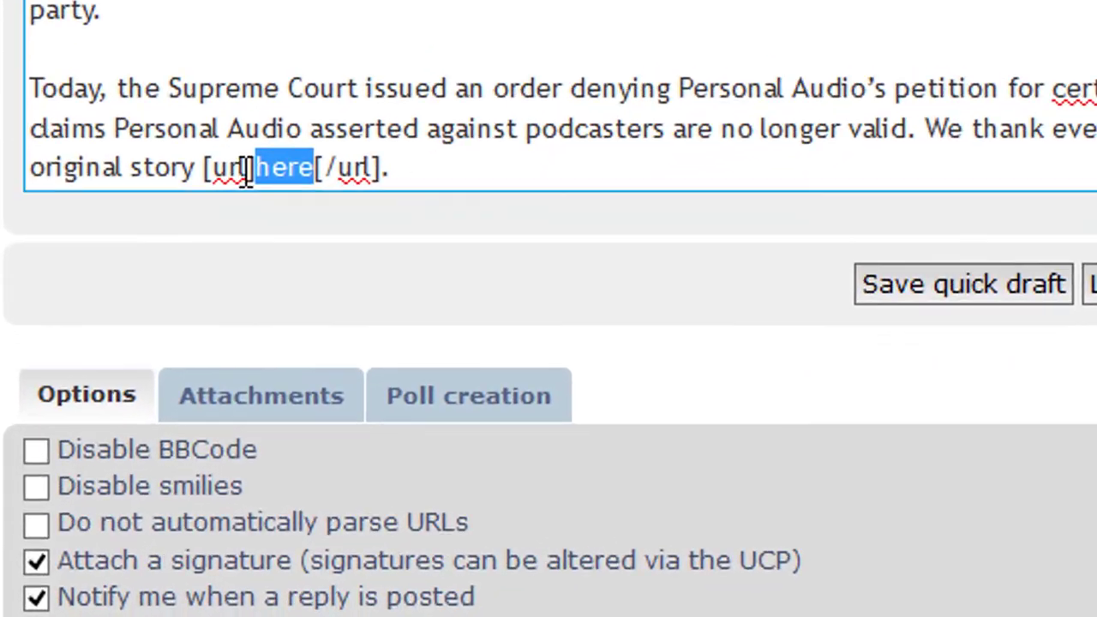
Make the [url] tag around 'here' point to the EFF article address, and preview the post.
{"action": "left_click", "coordinate": [153, 337]}
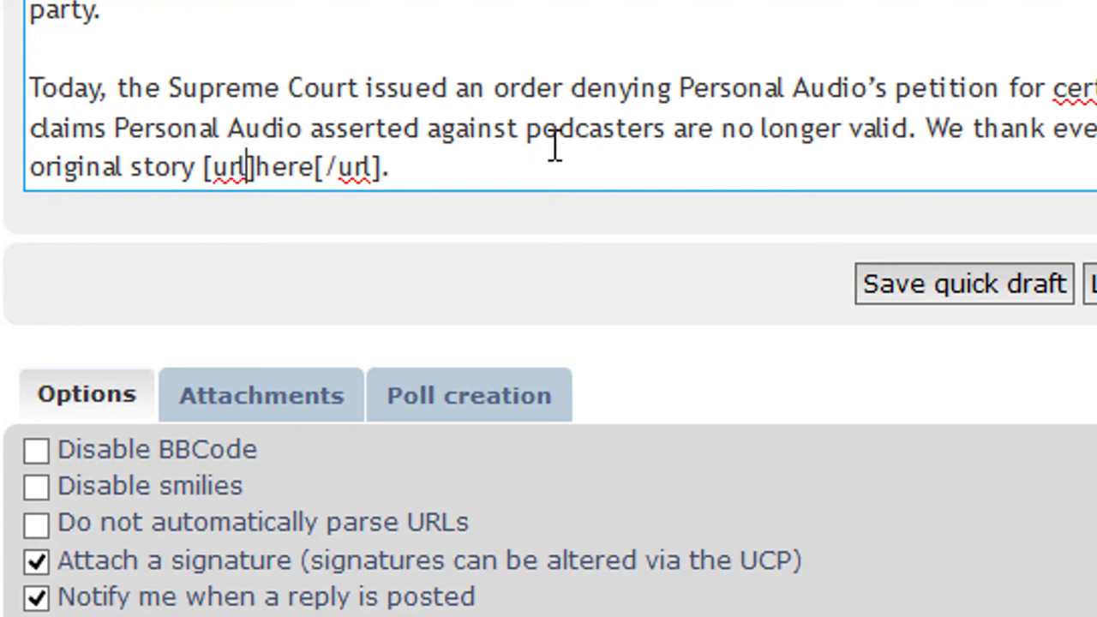
{"action": "type", "text": "="}
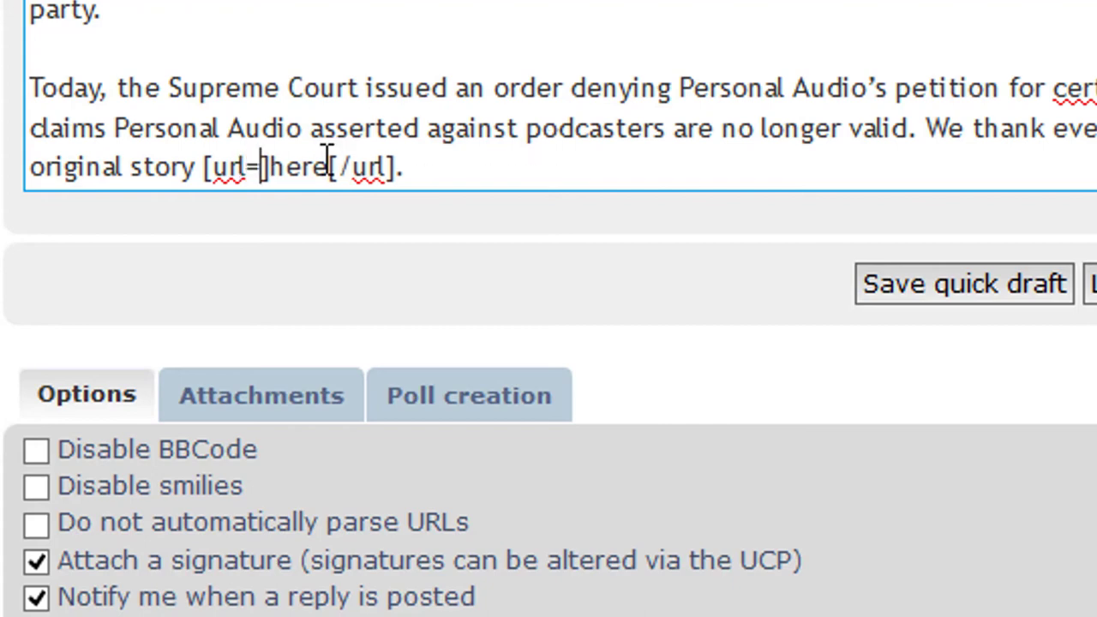
{"action": "right_click", "coordinate": [267, 167]}
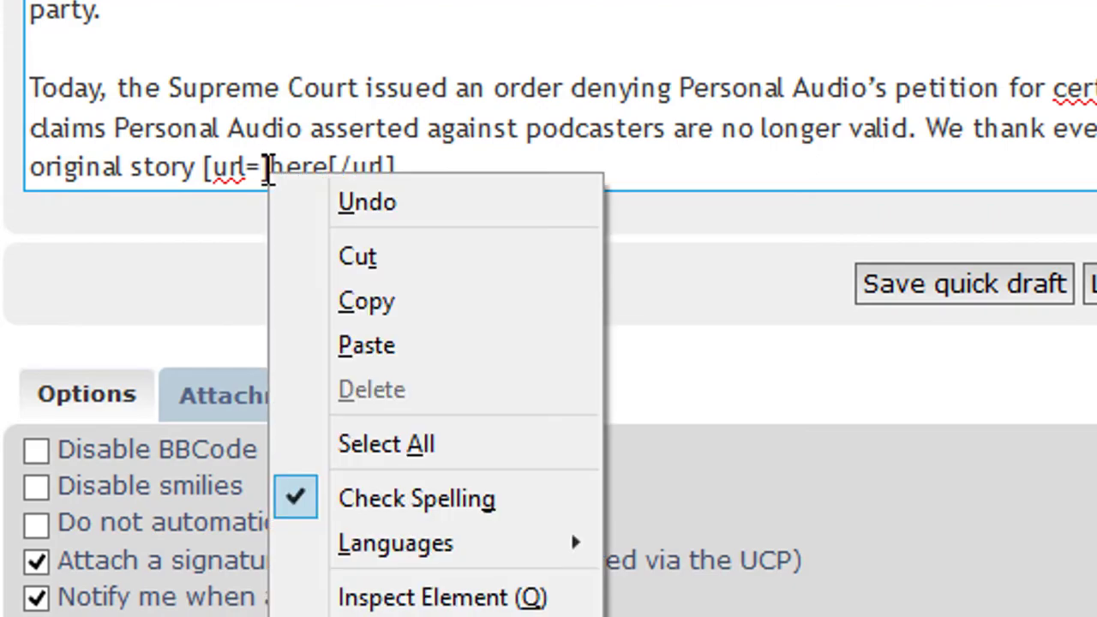
{"action": "left_click", "coordinate": [406, 352]}
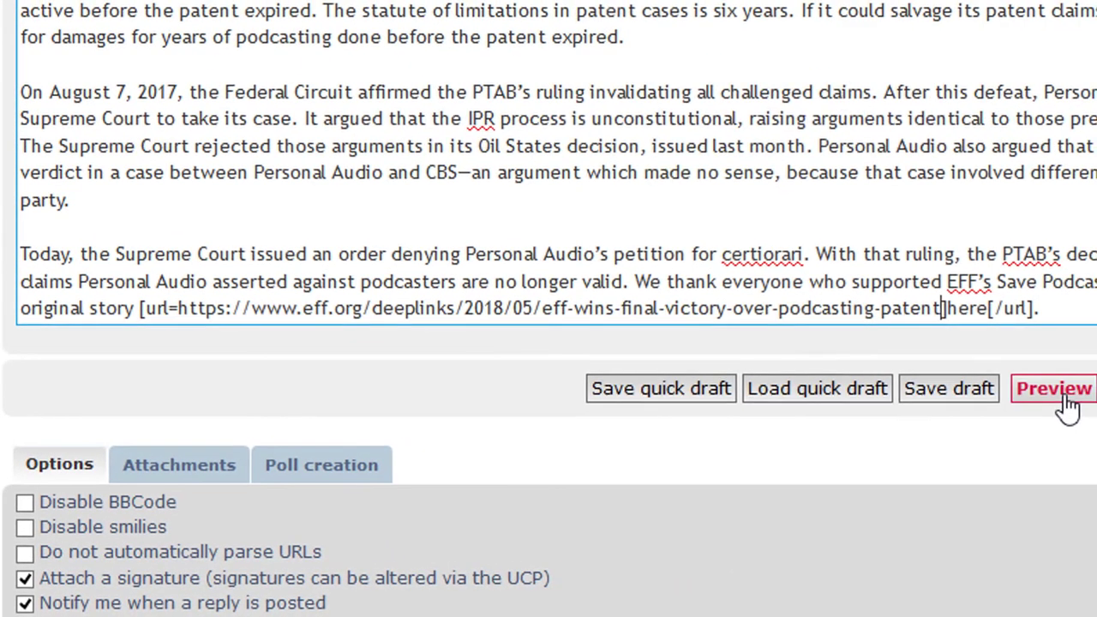
{"action": "left_click", "coordinate": [1055, 459]}
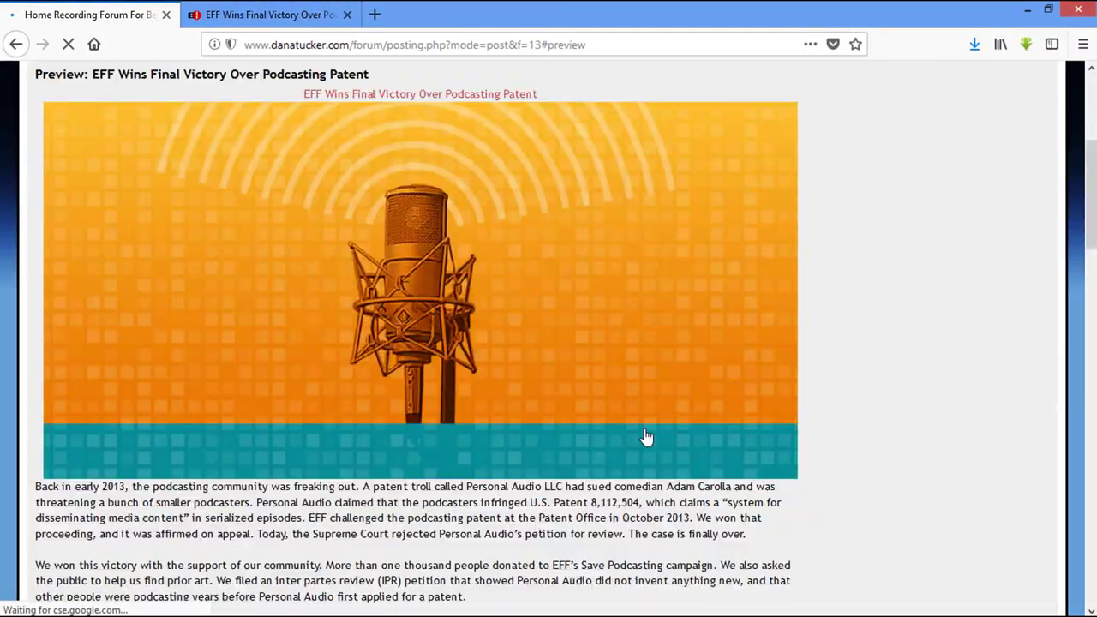
{"action": "scroll", "coordinate": [688, 399], "scroll_direction": "down", "scroll_amount": 4}
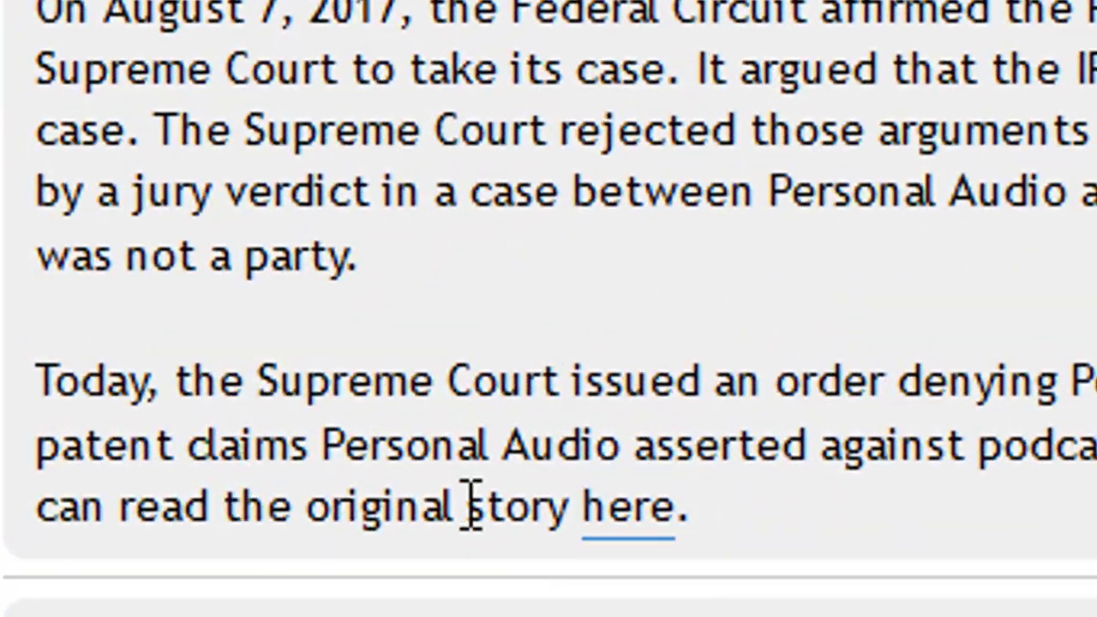
{"action": "double_click", "coordinate": [590, 522]}
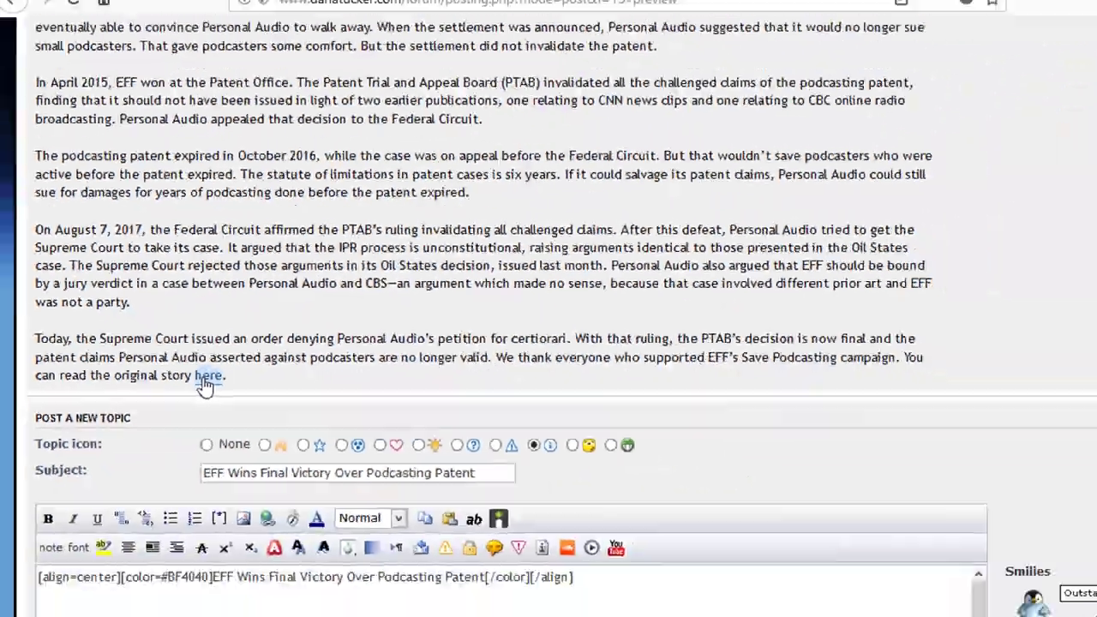
{"action": "left_click", "coordinate": [613, 514]}
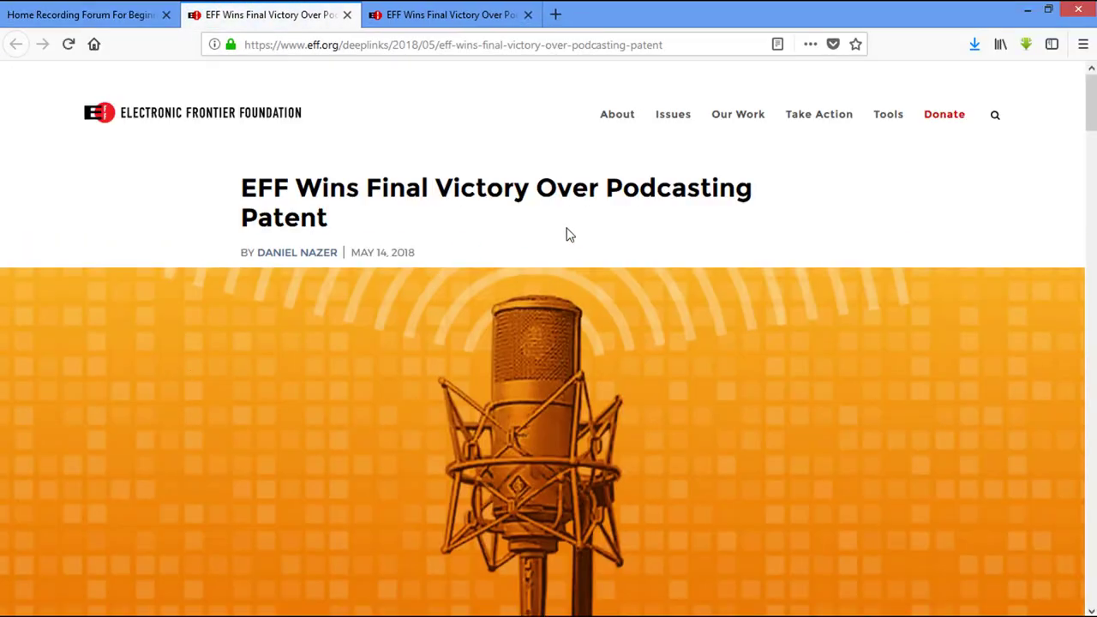
{"action": "left_click", "coordinate": [347, 15]}
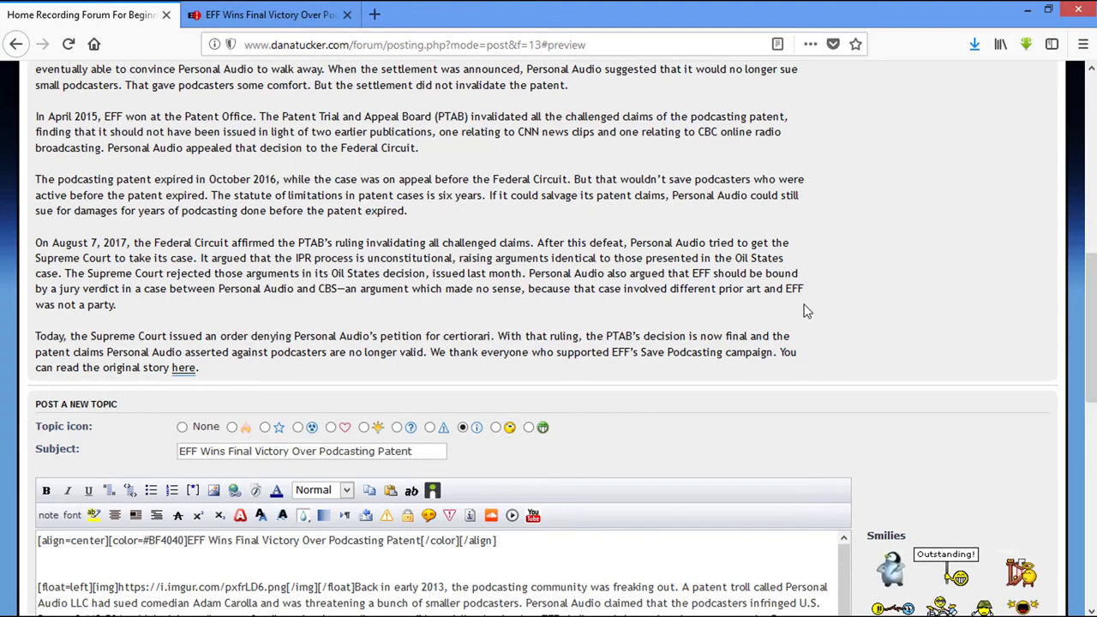
{"action": "scroll", "coordinate": [805, 312], "scroll_direction": "down", "scroll_amount": 3}
Preview the post again and review the finished post down to the 'here' link.
{"action": "left_click", "coordinate": [586, 407]}
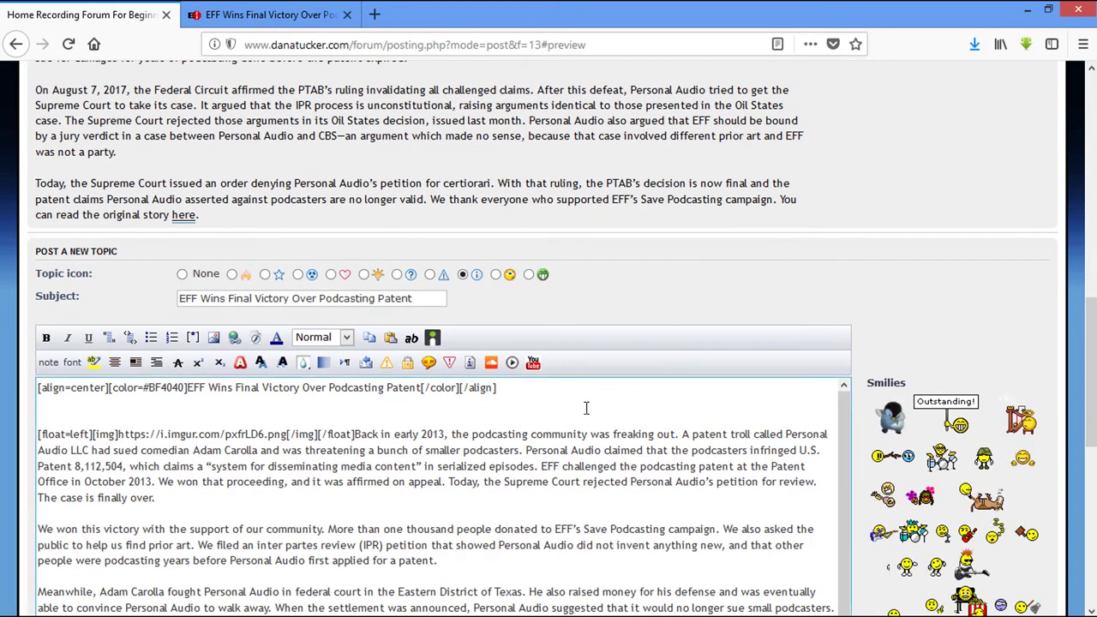
{"action": "left_click", "coordinate": [506, 394]}
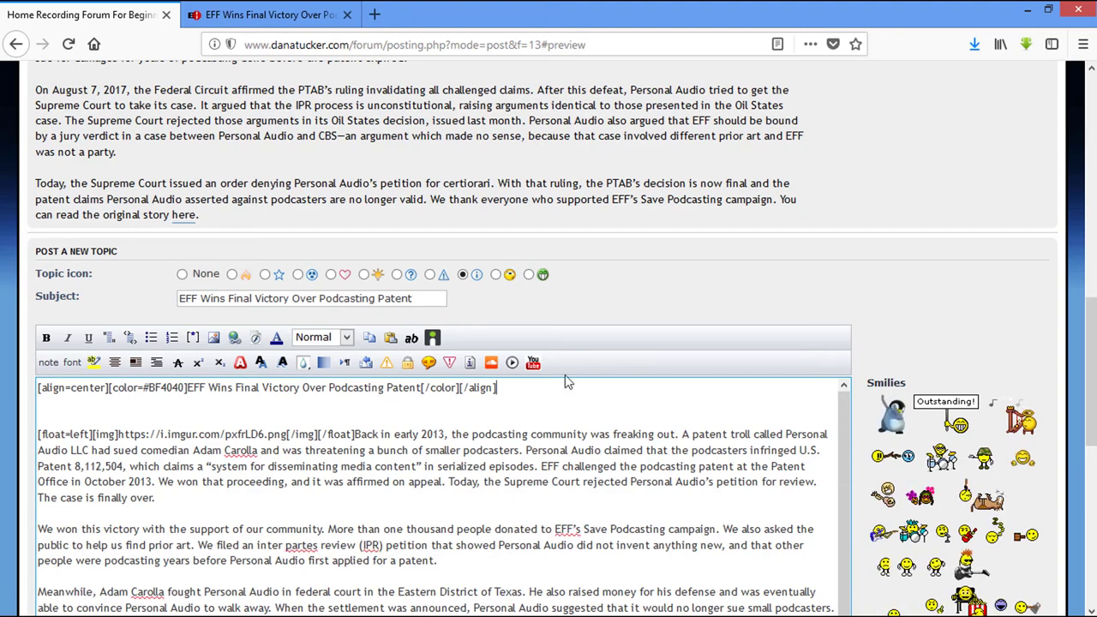
{"action": "scroll", "coordinate": [600, 387], "scroll_direction": "down", "scroll_amount": 3}
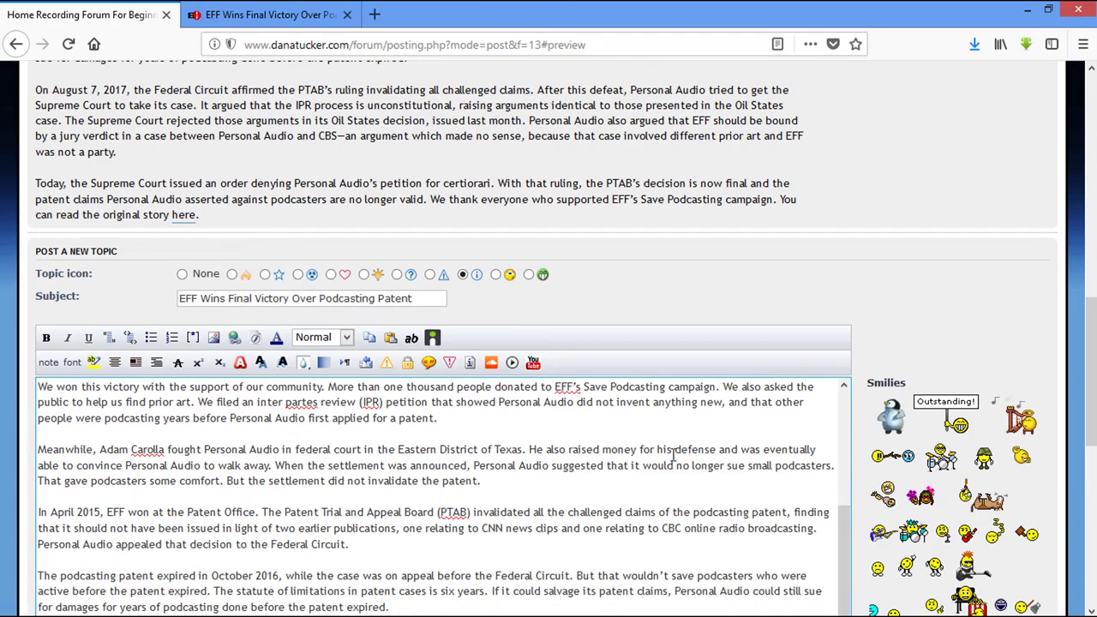
{"action": "scroll", "coordinate": [674, 454], "scroll_direction": "down", "scroll_amount": 5}
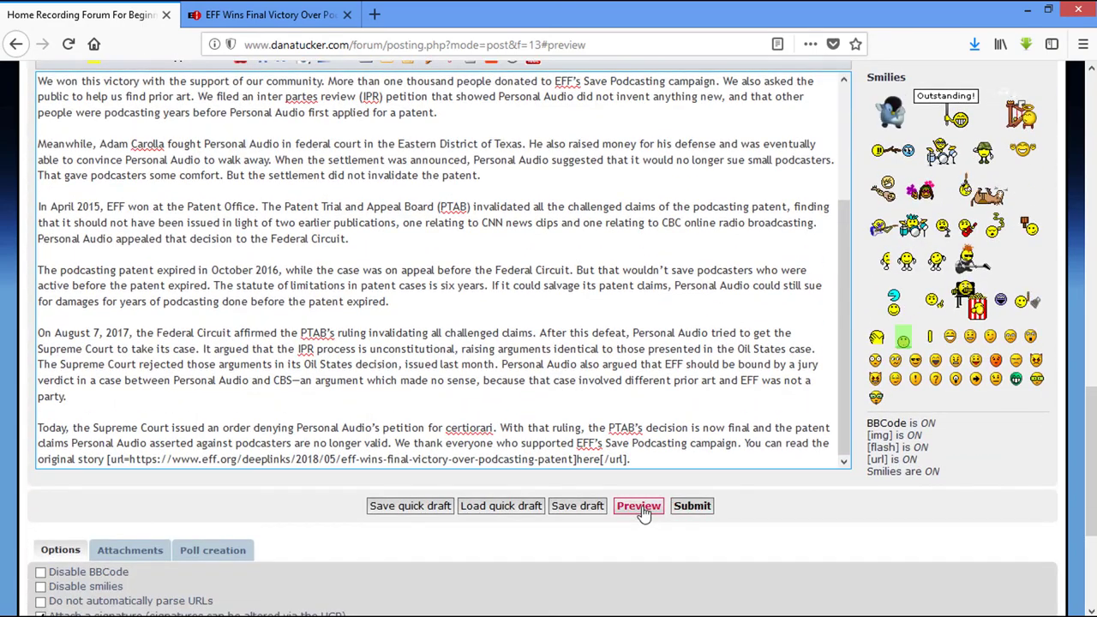
{"action": "left_click", "coordinate": [638, 505]}
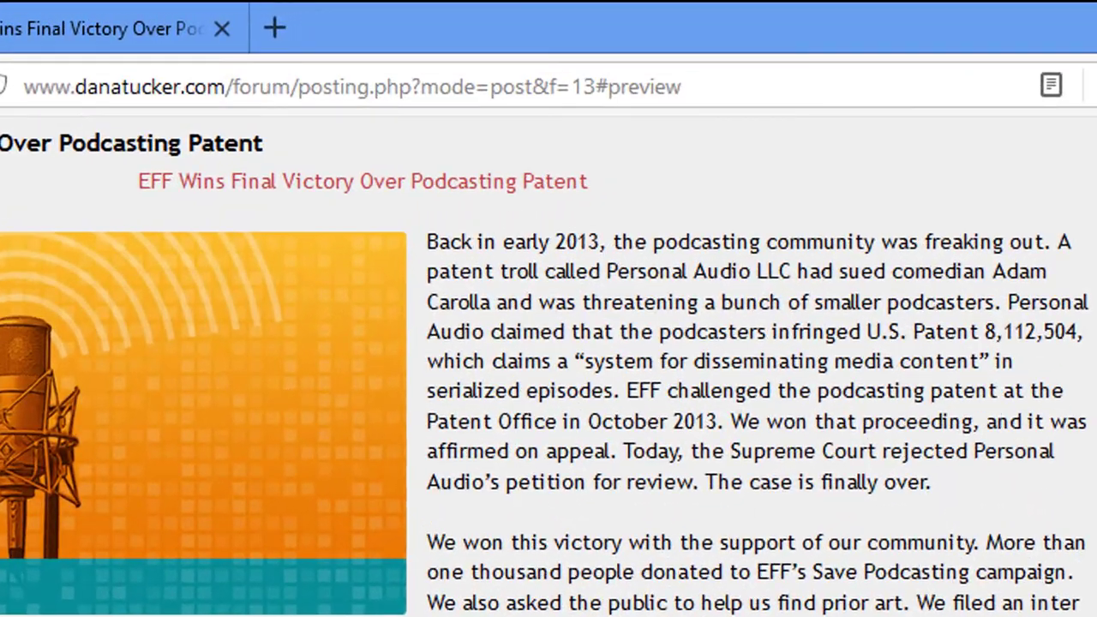
{"action": "scroll", "coordinate": [248, 467], "scroll_direction": "up", "scroll_amount": 3}
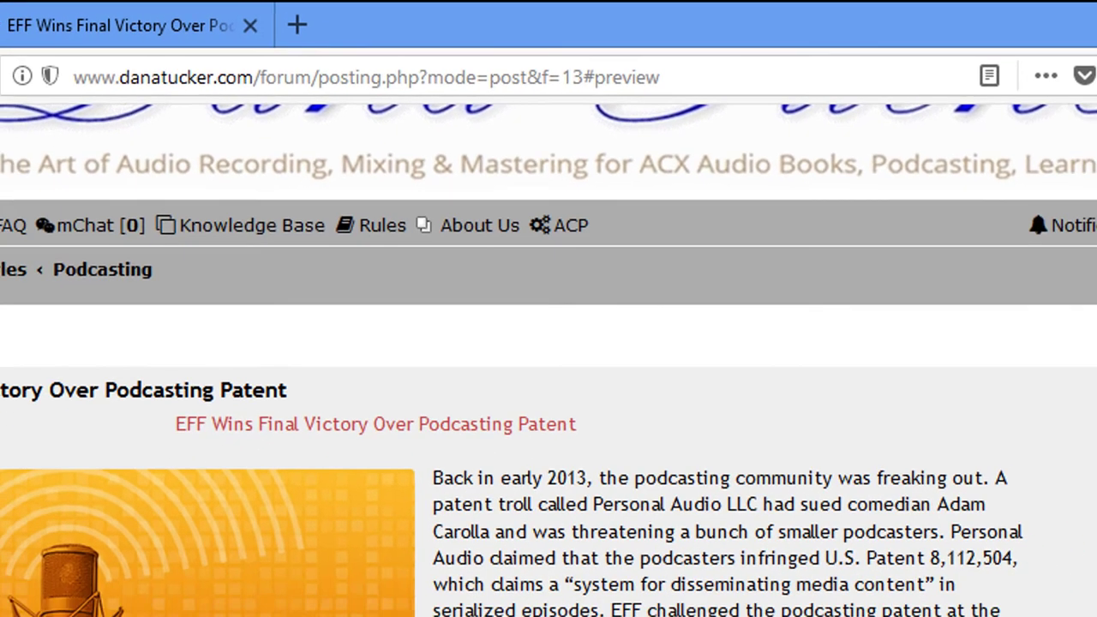
{"action": "scroll", "coordinate": [928, 402], "scroll_direction": "down", "scroll_amount": 4}
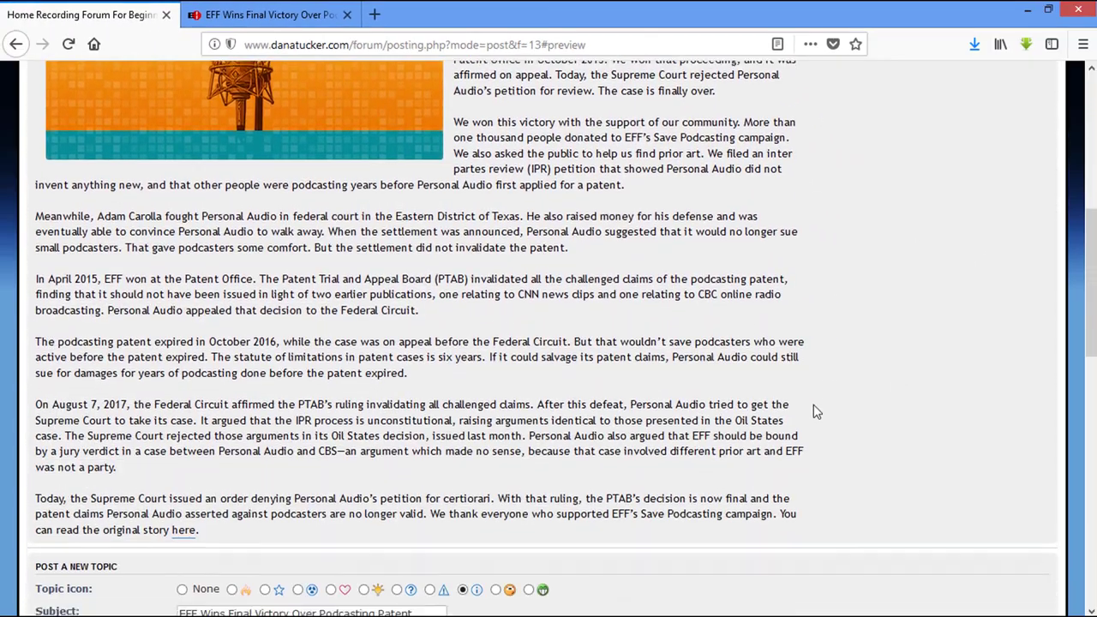
{"action": "scroll", "coordinate": [813, 405], "scroll_direction": "down", "scroll_amount": 4}
{"action": "scroll", "coordinate": [967, 421], "scroll_direction": "down", "scroll_amount": 3}
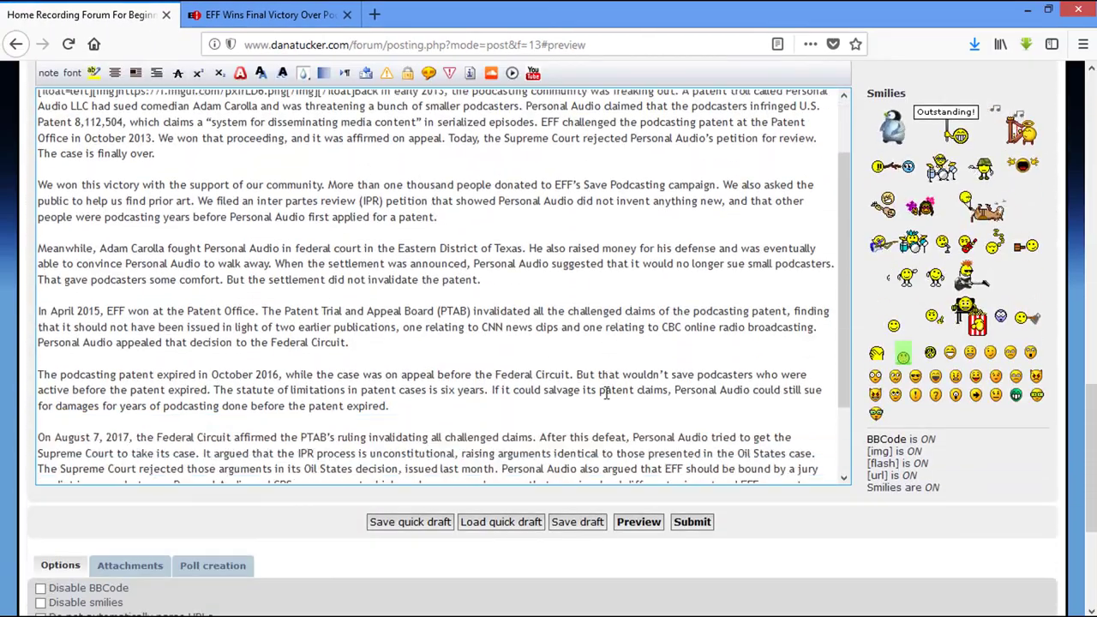
{"action": "scroll", "coordinate": [605, 392], "scroll_direction": "down", "scroll_amount": 2}
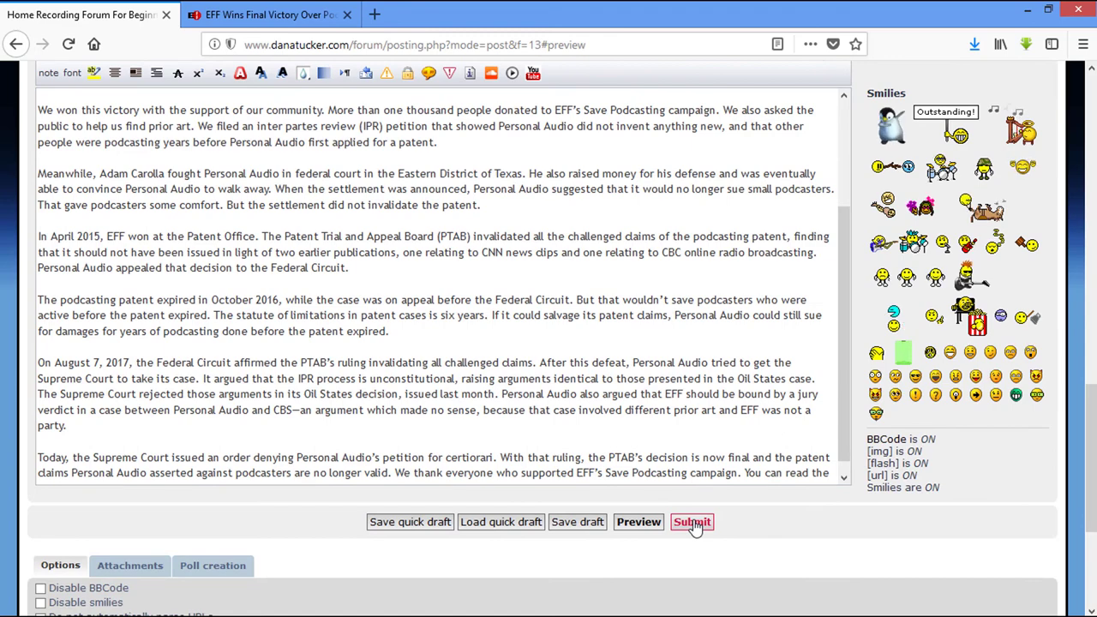
Submit the topic 'EFF Wins Final Victory Over Podcasting Patent' and review the published page.
{"action": "left_click", "coordinate": [692, 523]}
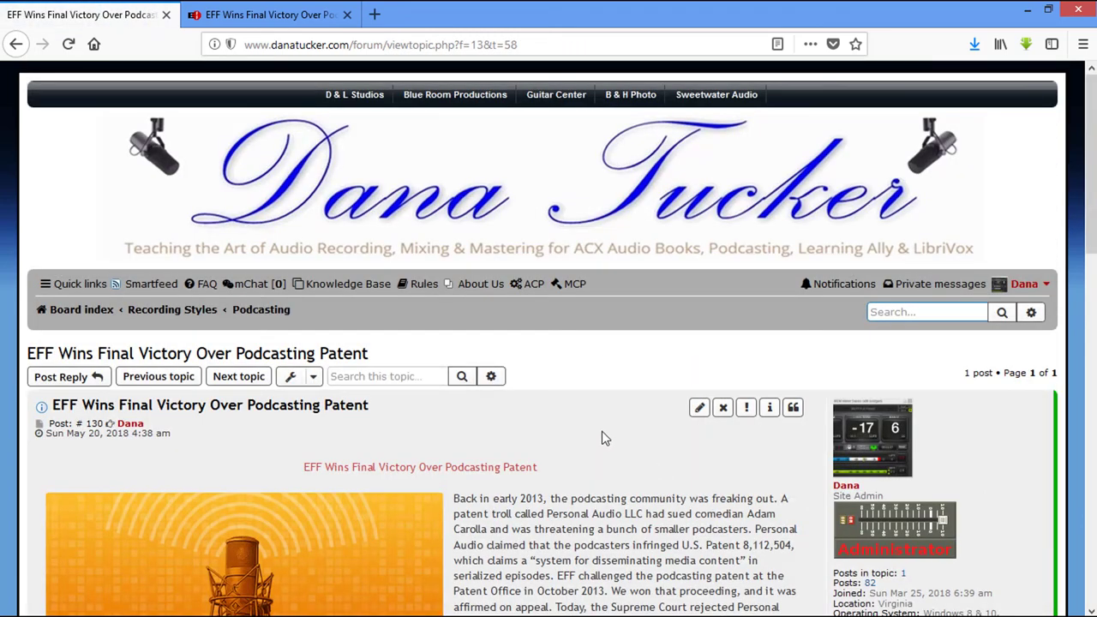
{"action": "scroll", "coordinate": [603, 438], "scroll_direction": "down", "scroll_amount": 3}
{"action": "scroll", "coordinate": [591, 385], "scroll_direction": "down", "scroll_amount": 4}
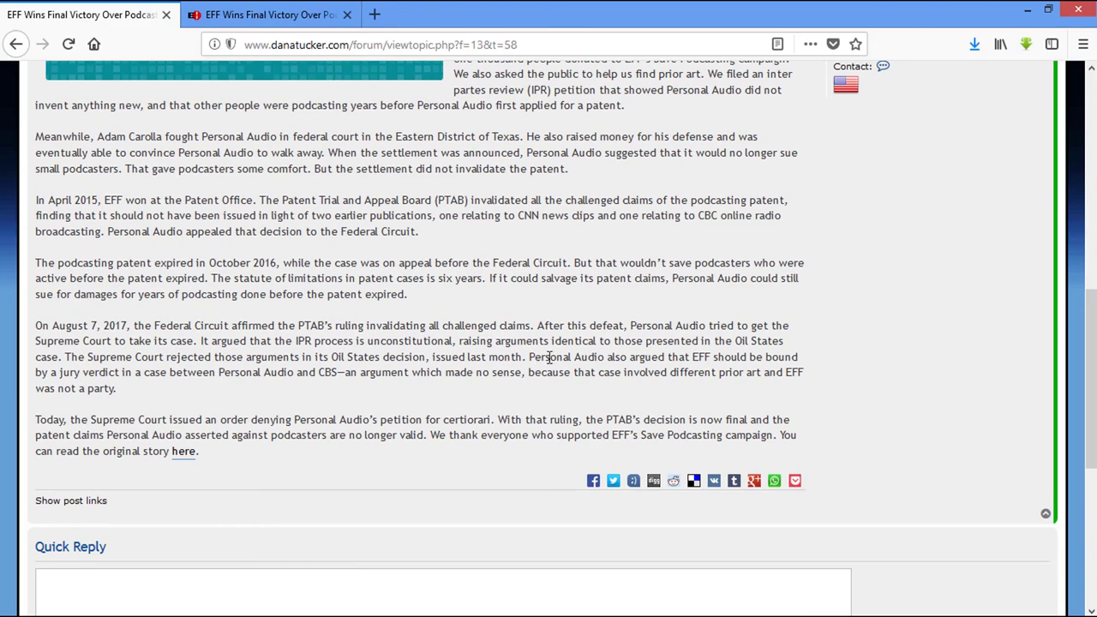
{"action": "scroll", "coordinate": [549, 358], "scroll_direction": "up", "scroll_amount": 4}
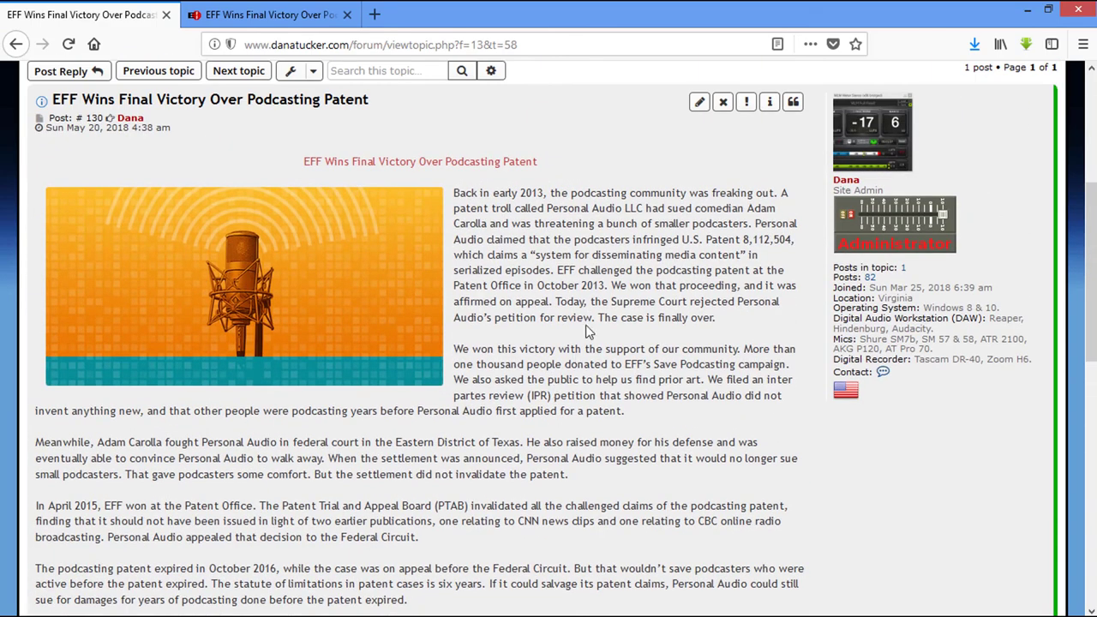
{"action": "scroll", "coordinate": [622, 349], "scroll_direction": "up", "scroll_amount": 2}
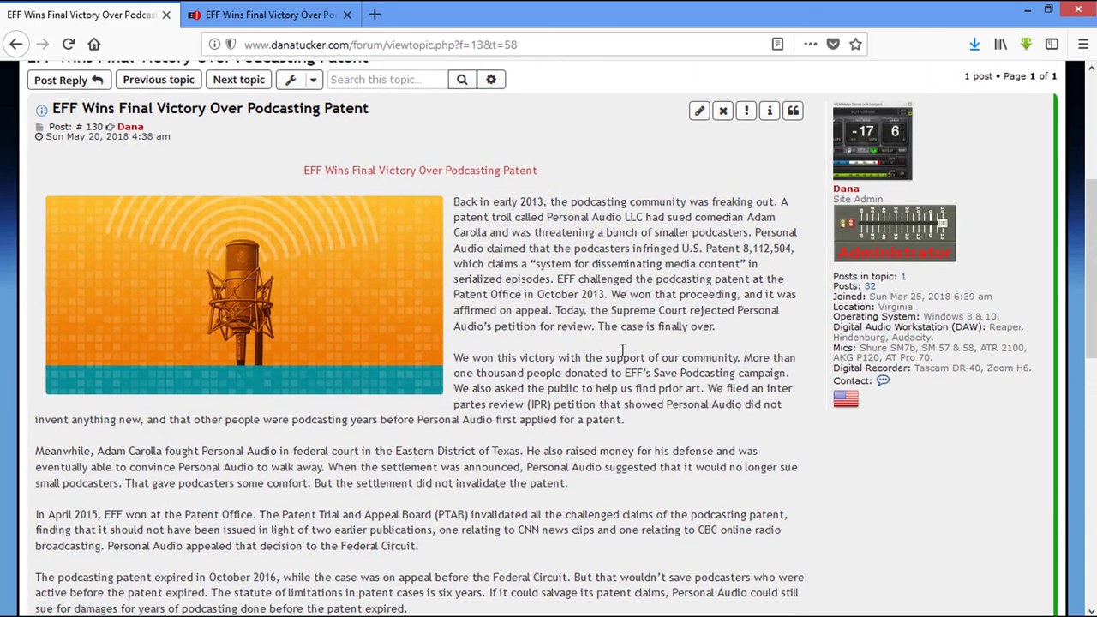